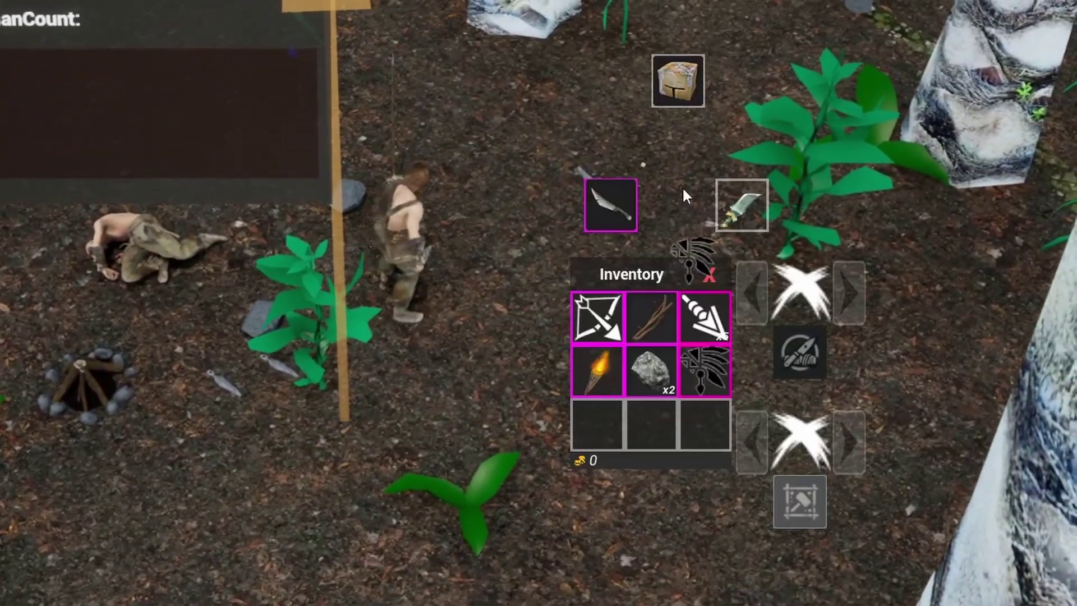
key(i)
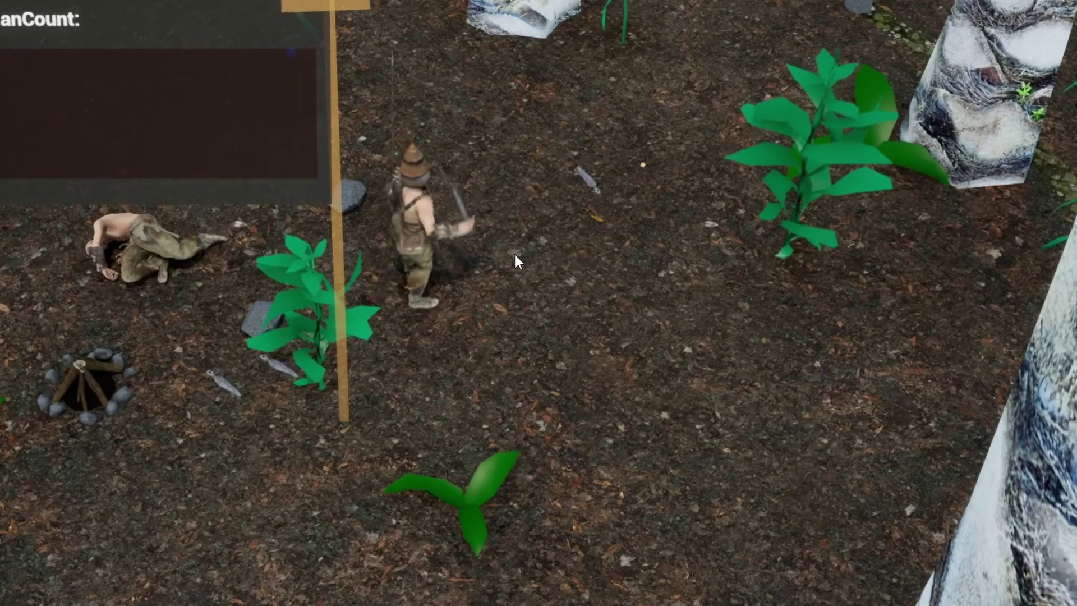
Step: Toggle the inventory and walk the tribesman around the campfire and past the plant
key(a)
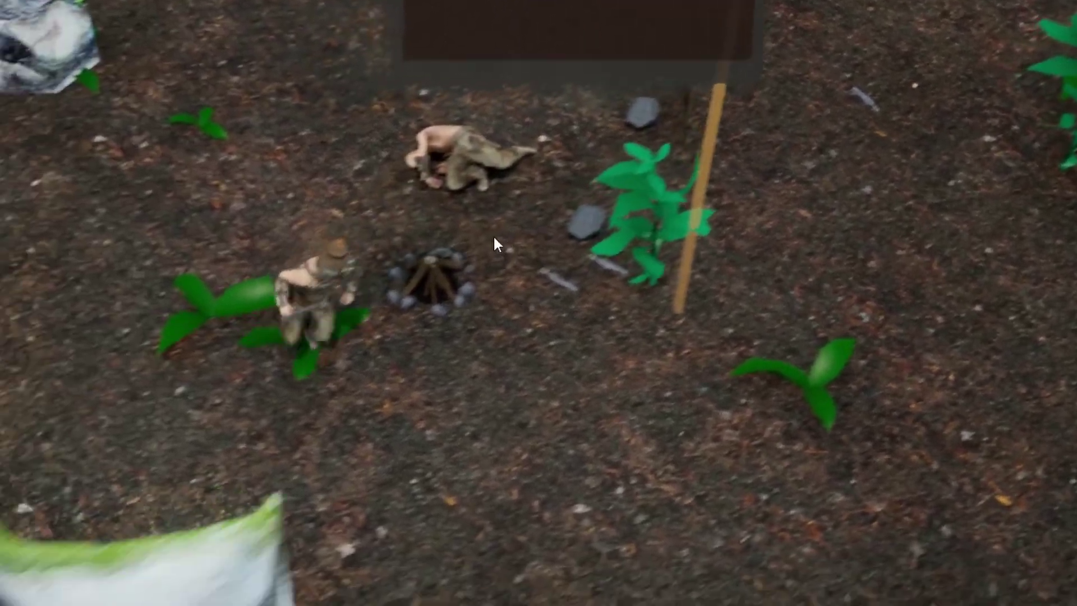
key(s)
key(d)
key(w)
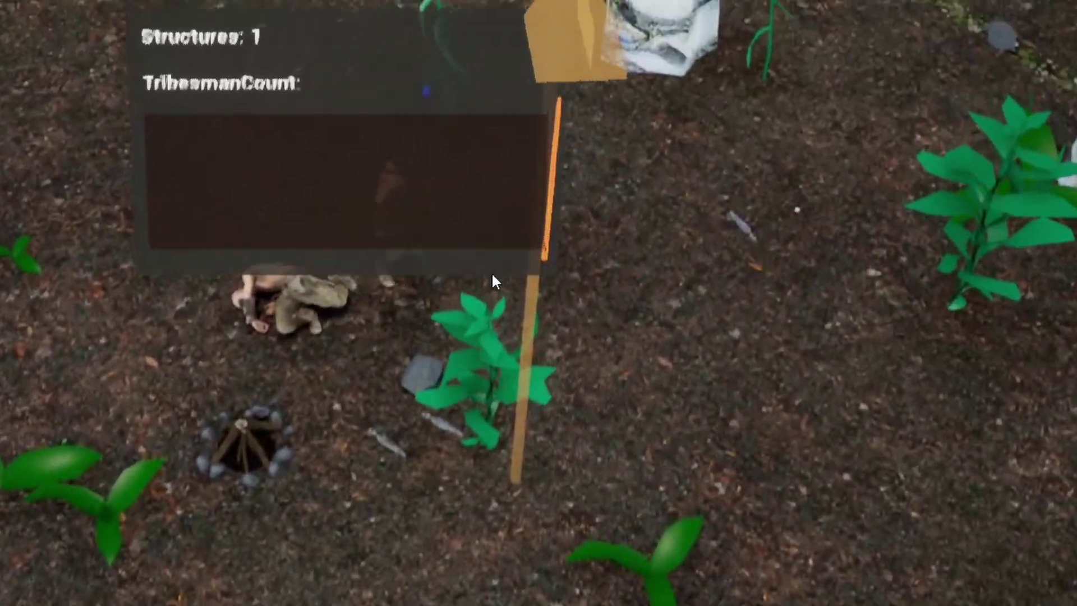
key(a)
Step: Move the stone knife into an empty inventory slot and equip the torch instead
key(i)
key(s)
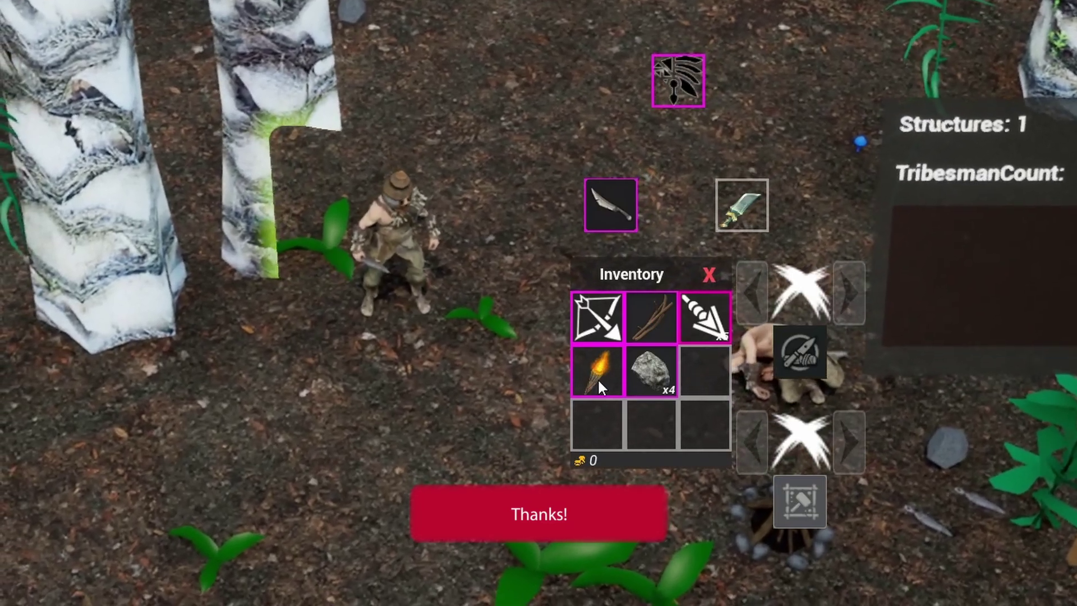
mouse_move(599, 381)
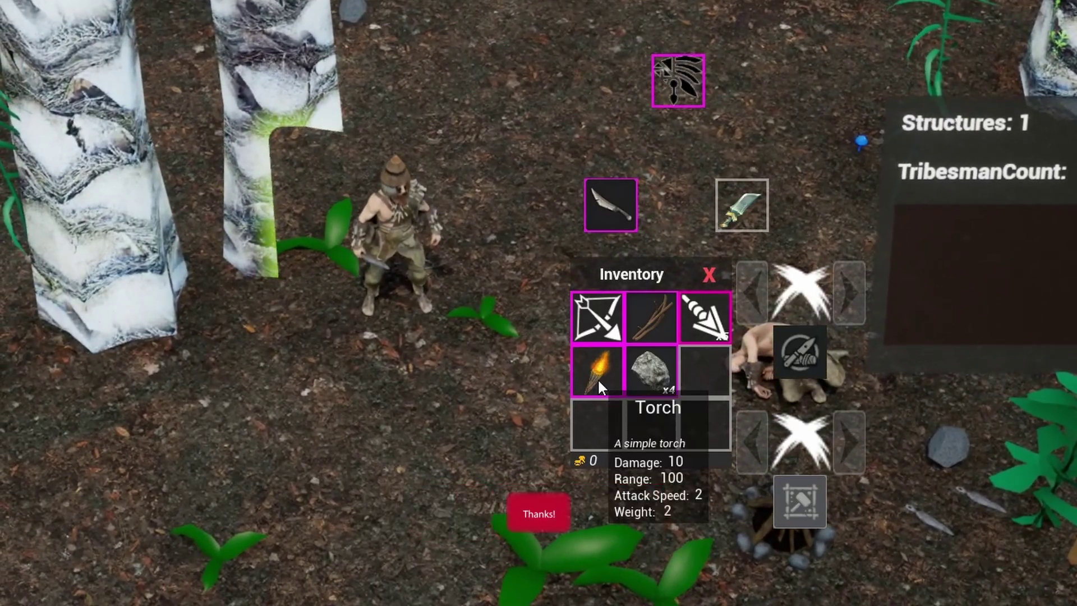
drag(605, 195, 706, 384)
drag(595, 379, 619, 207)
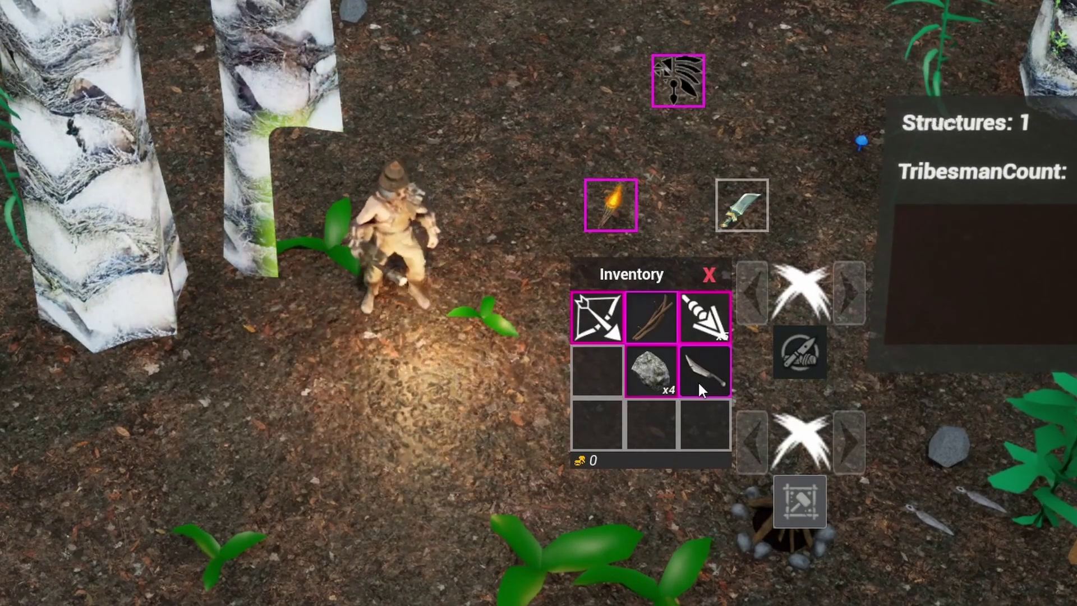
Step: Re-equip the stone knife in place of the torch, close the inventory and walk to the campfire
key(a)
key(w)
key(s)
mouse_move(717, 380)
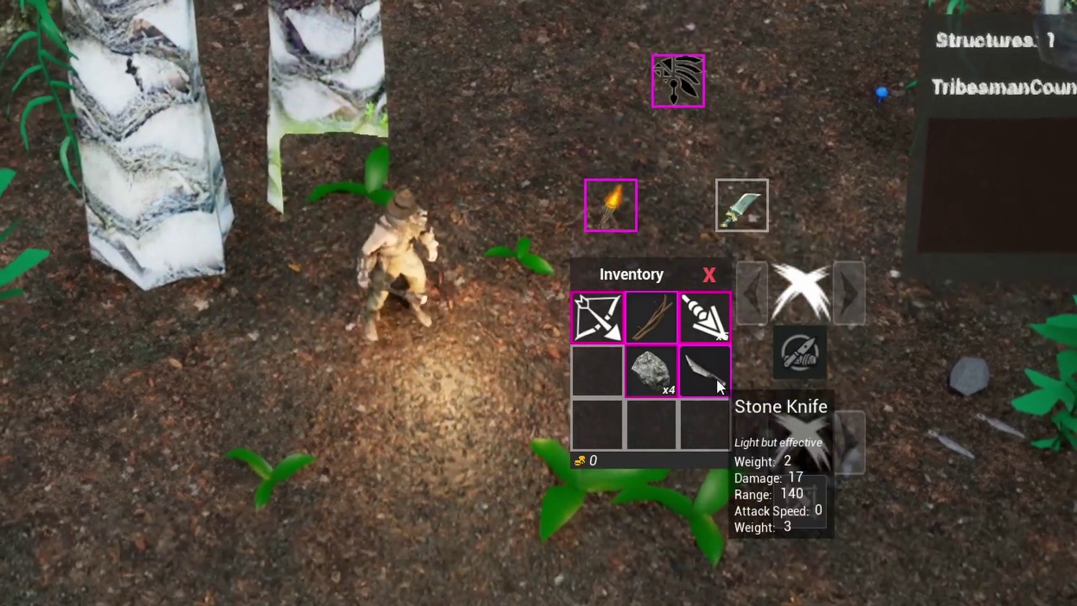
drag(715, 377, 608, 207)
key(i)
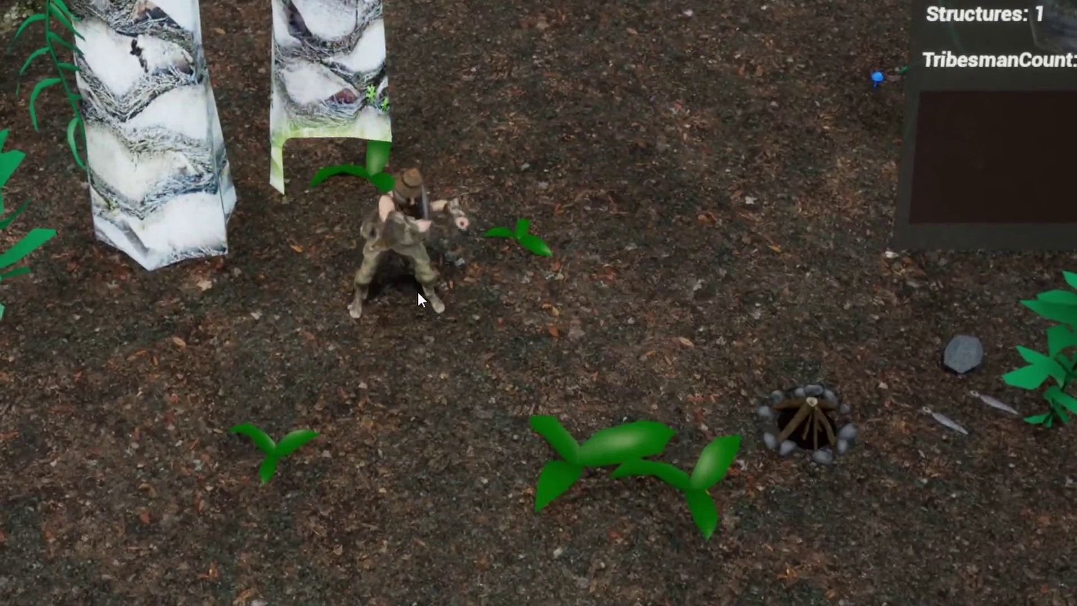
key(d)
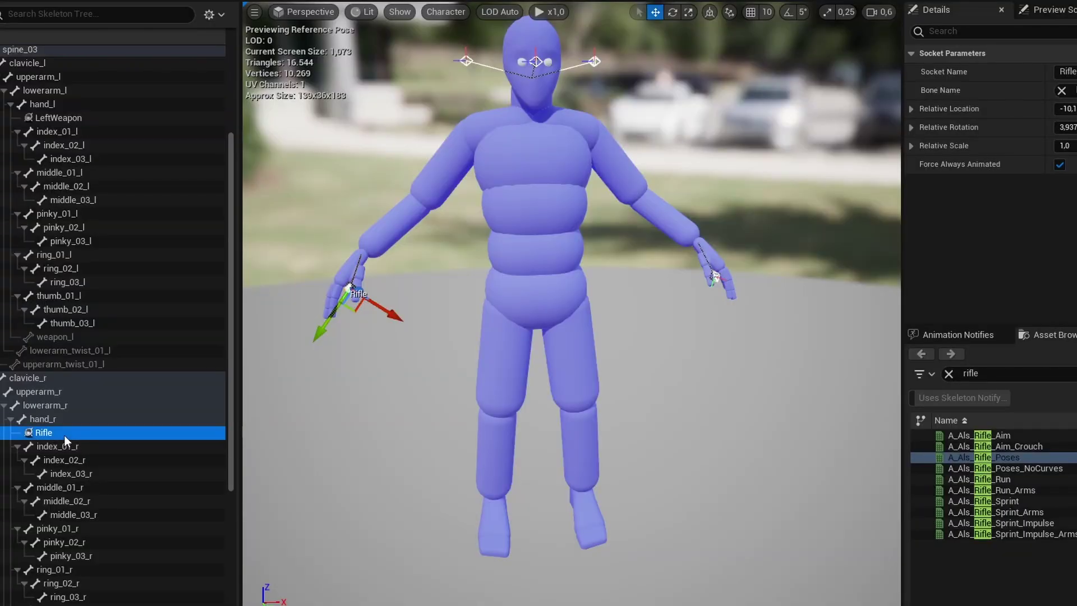
Step: Preview SKM_Als_Rifle on the Rifle socket and orbit around the mannequin holding it
right_click(64, 436)
mouse_move(171, 599)
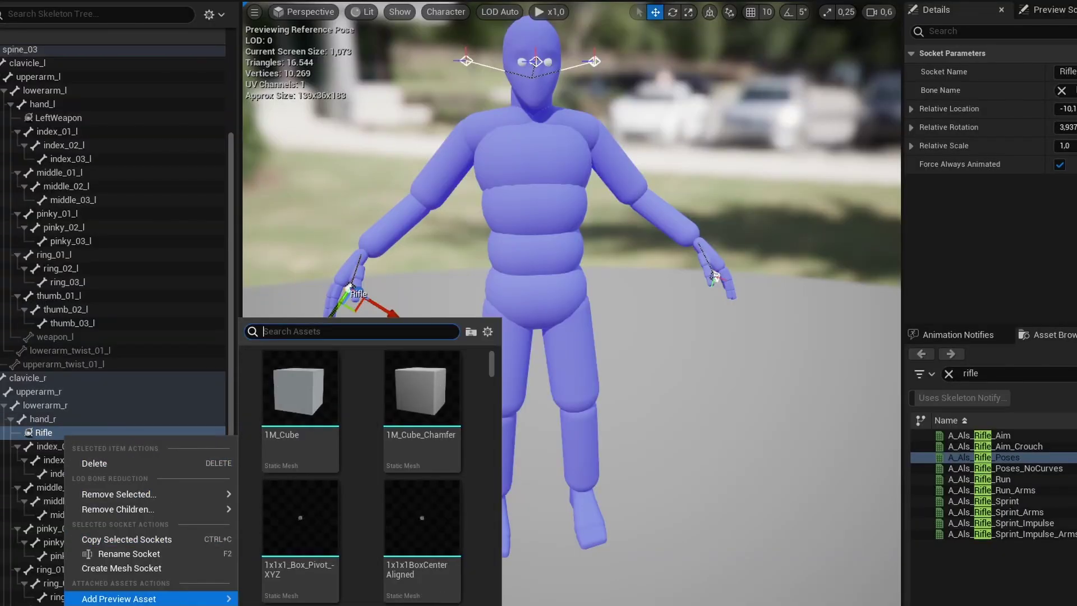
text(rifle)
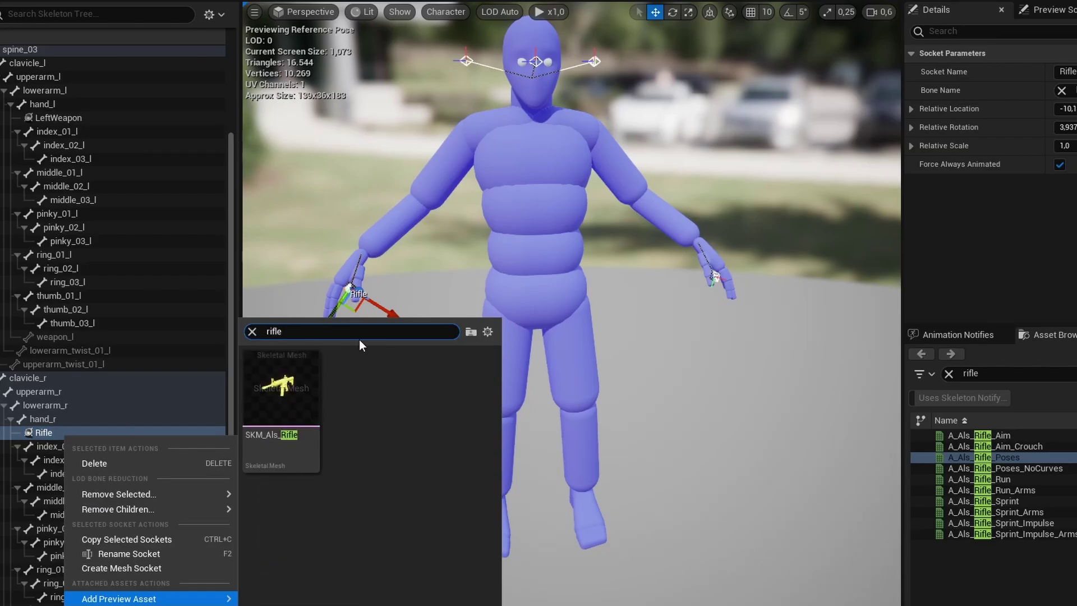
click(333, 361)
drag(333, 361, 426, 381)
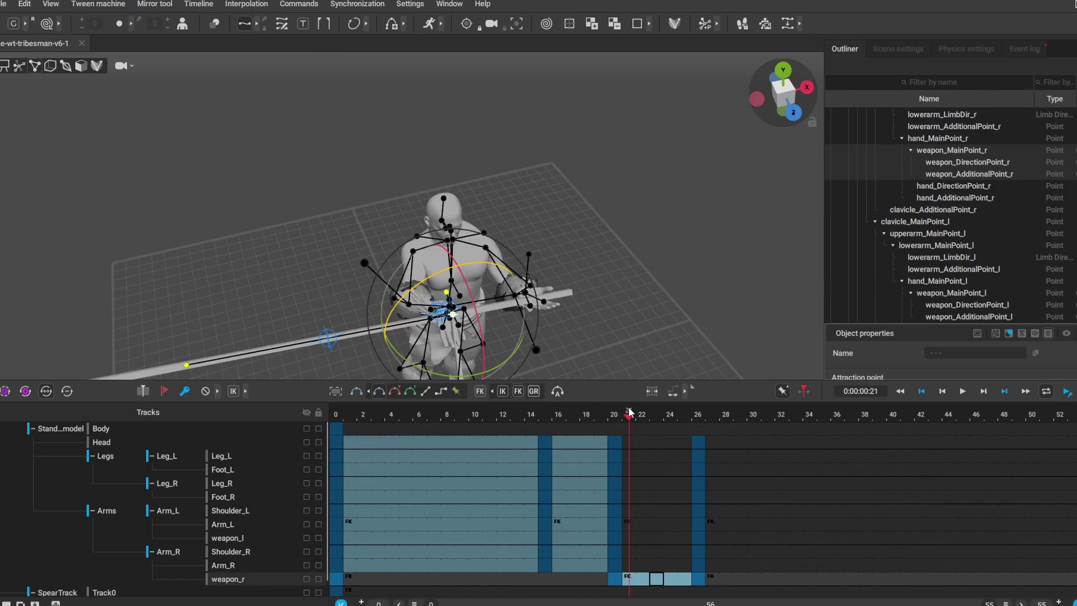
drag(629, 413, 699, 414)
Step: Tilt the spear diagonally up-left and key the weapon_r track at frame 30
drag(459, 147, 406, 167)
drag(755, 439, 757, 570)
click(757, 571)
click(758, 579)
key(f)
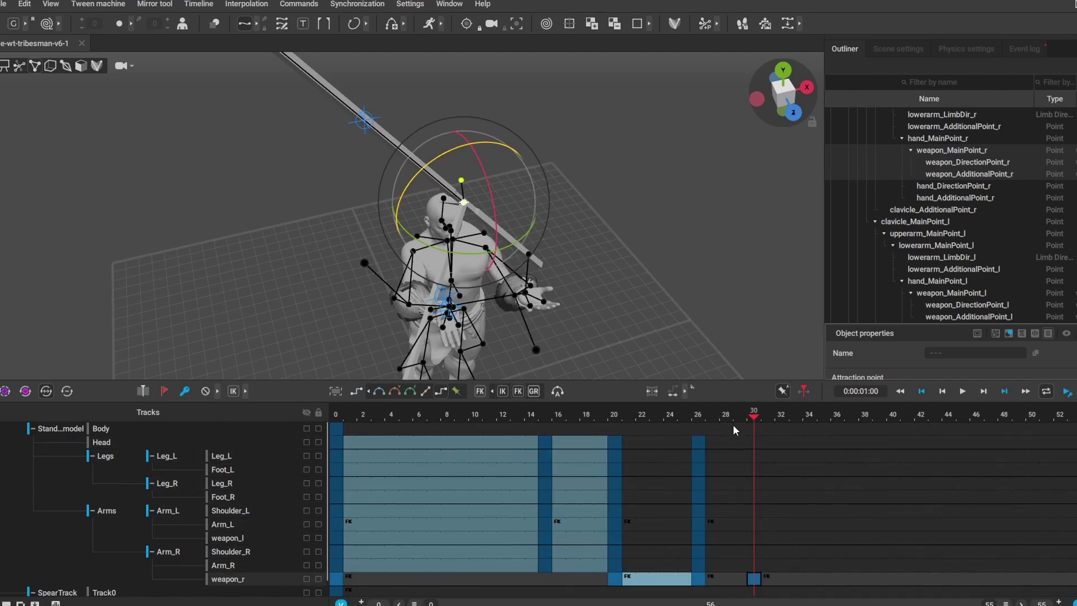
click(382, 390)
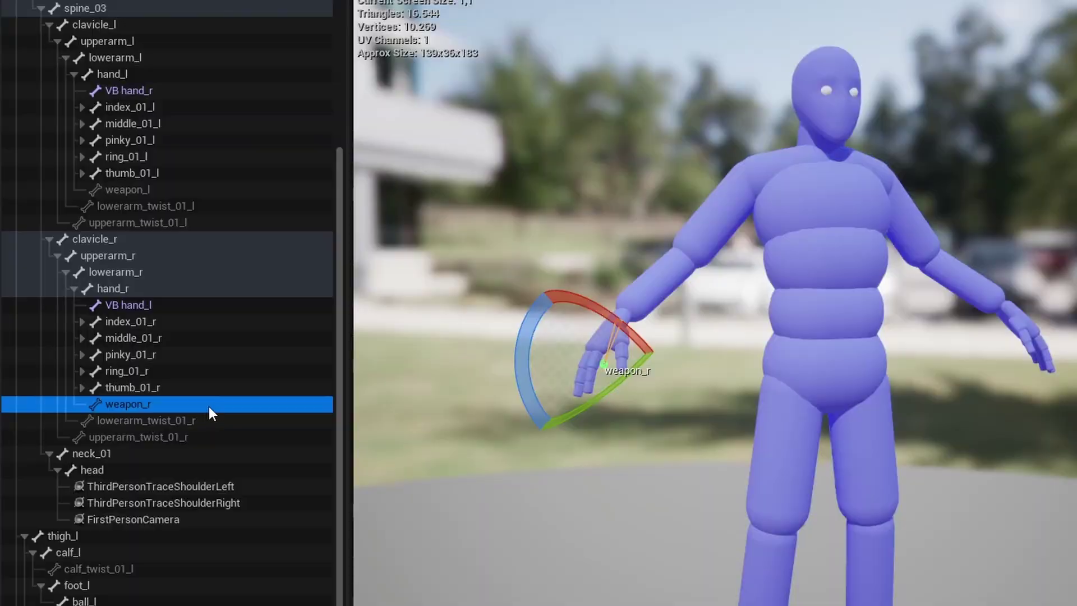
Step: Add a socket named Rifle to the weapon_r bone
right_click(210, 403)
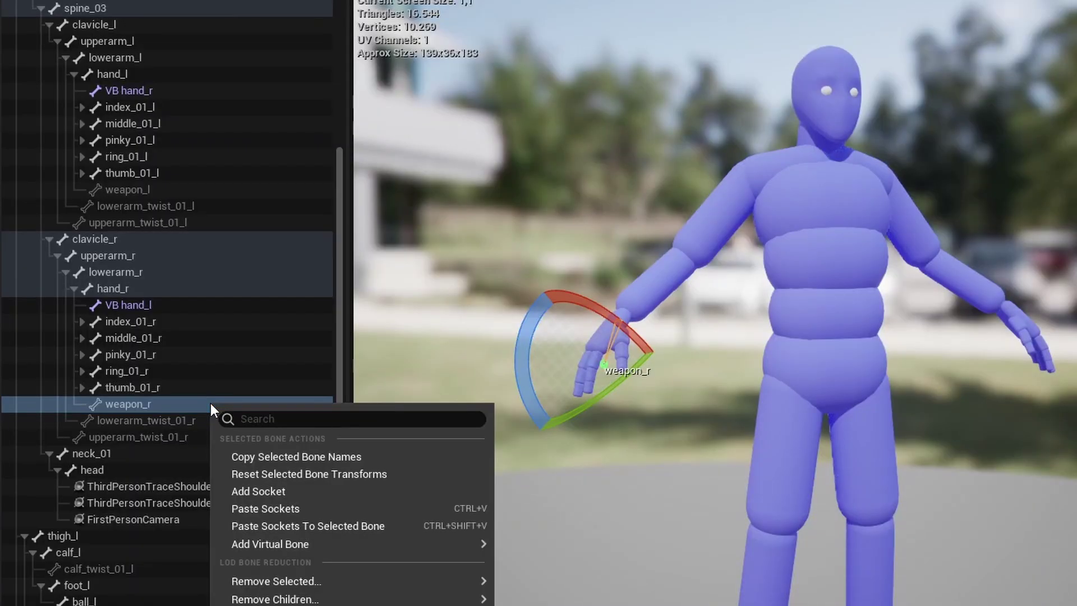
click(301, 494)
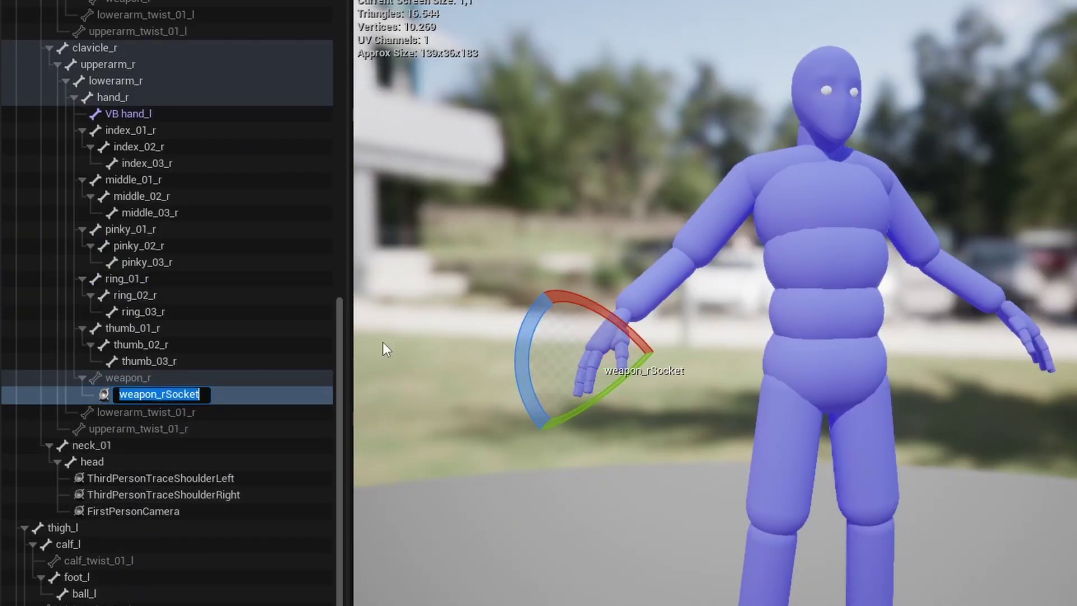
text(Rifle)
key(Return)
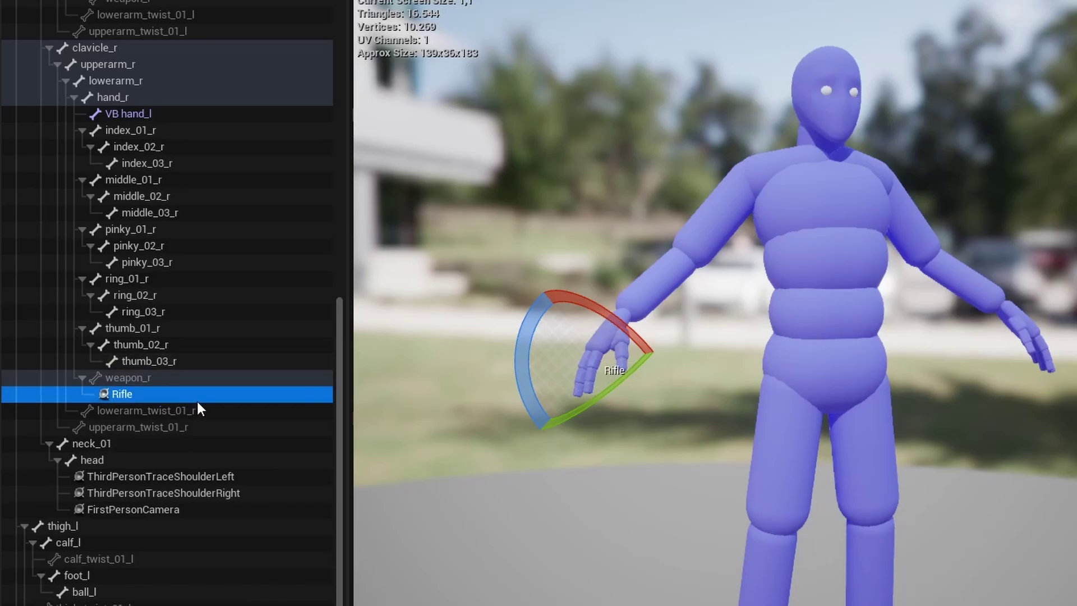
Step: Attach SKM_Als_Rifle as the Rifle socket's preview asset and rotate it into place
right_click(266, 398)
mouse_move(377, 587)
text(rifle)
click(552, 471)
drag(681, 332, 561, 283)
Step: Add a second socket named Spear to the weapon_r bone
right_click(147, 379)
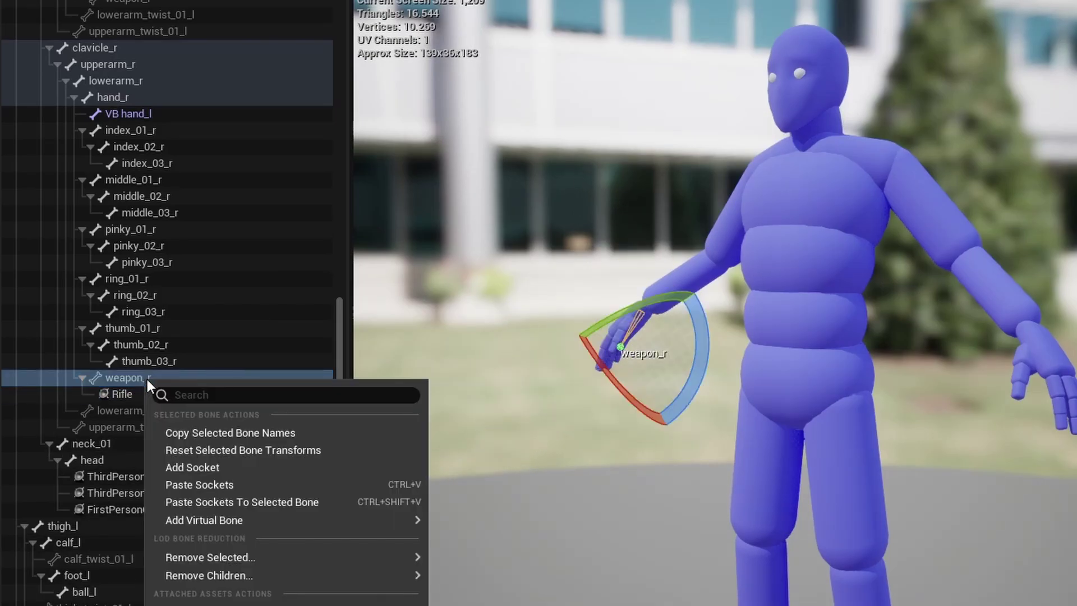
click(217, 468)
text(Spear)
key(Return)
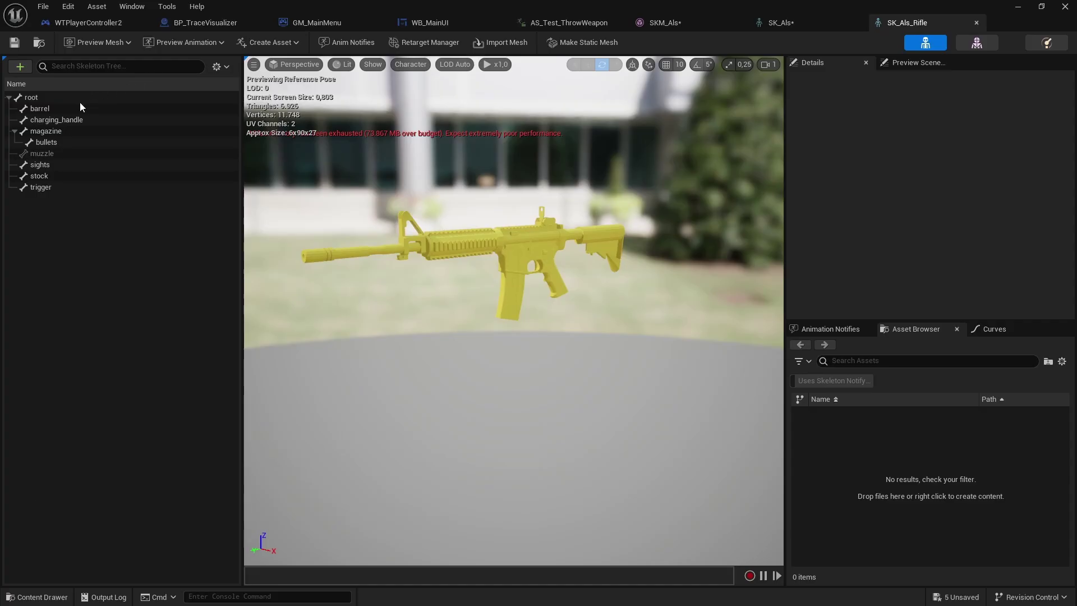
Step: Add a WeaponBoneAttachmentOffset socket to the rifle root and lower it to Z -1.158253
right_click(77, 98)
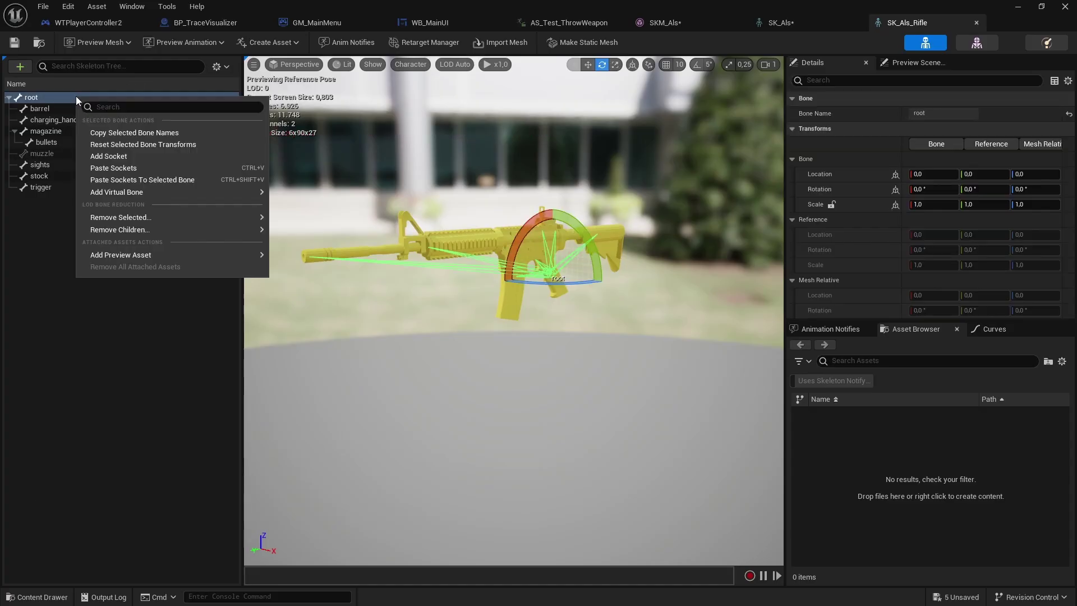
click(132, 156)
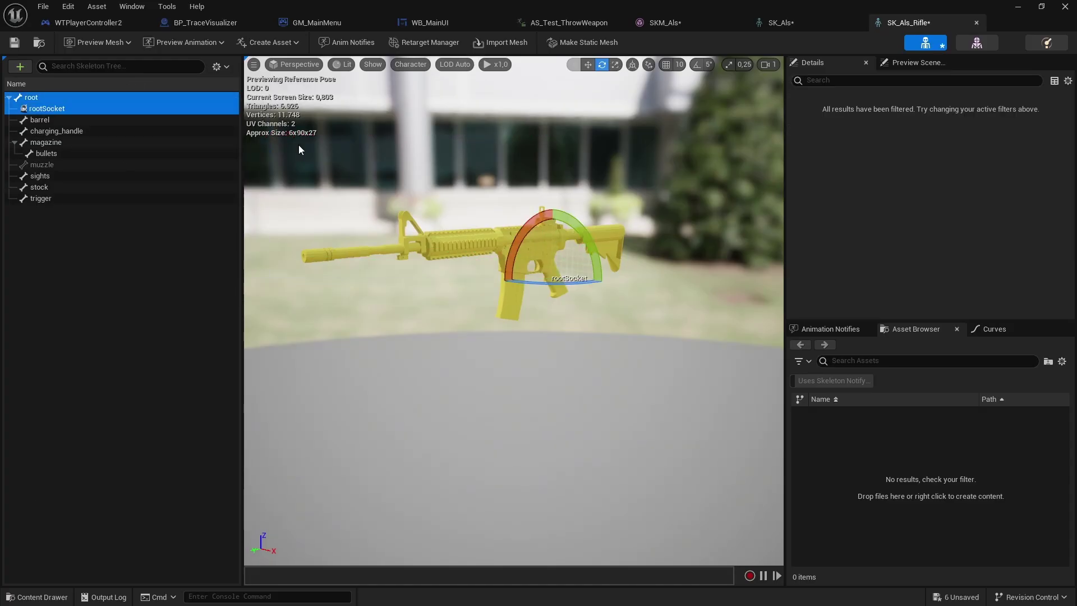
click(167, 112)
key(F2)
text(WeaponB)
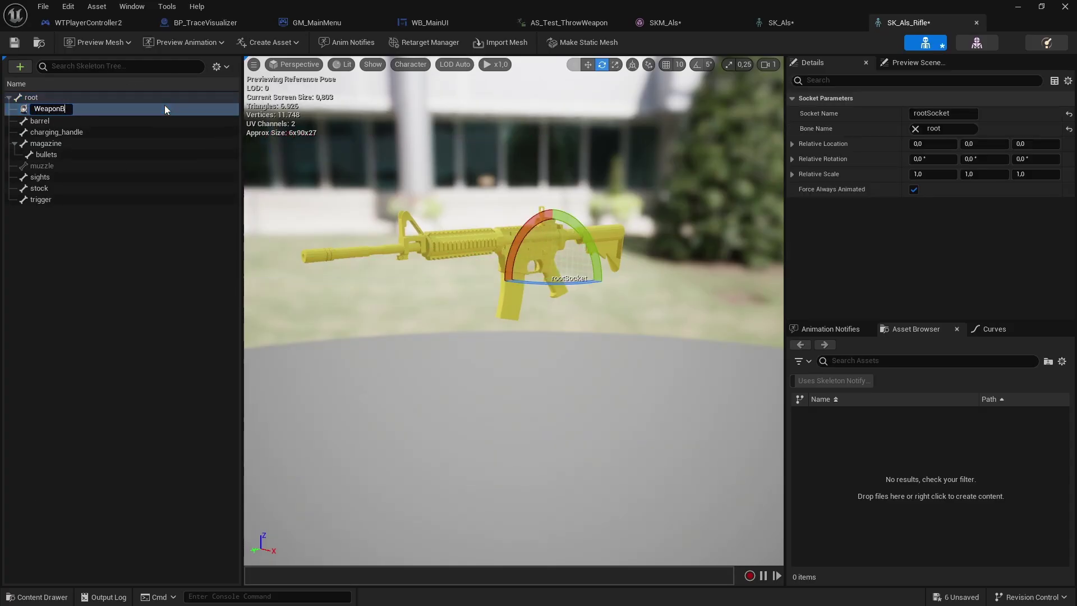
text(oneAttachmentOffset)
key(Return)
key(w)
drag(553, 235, 554, 239)
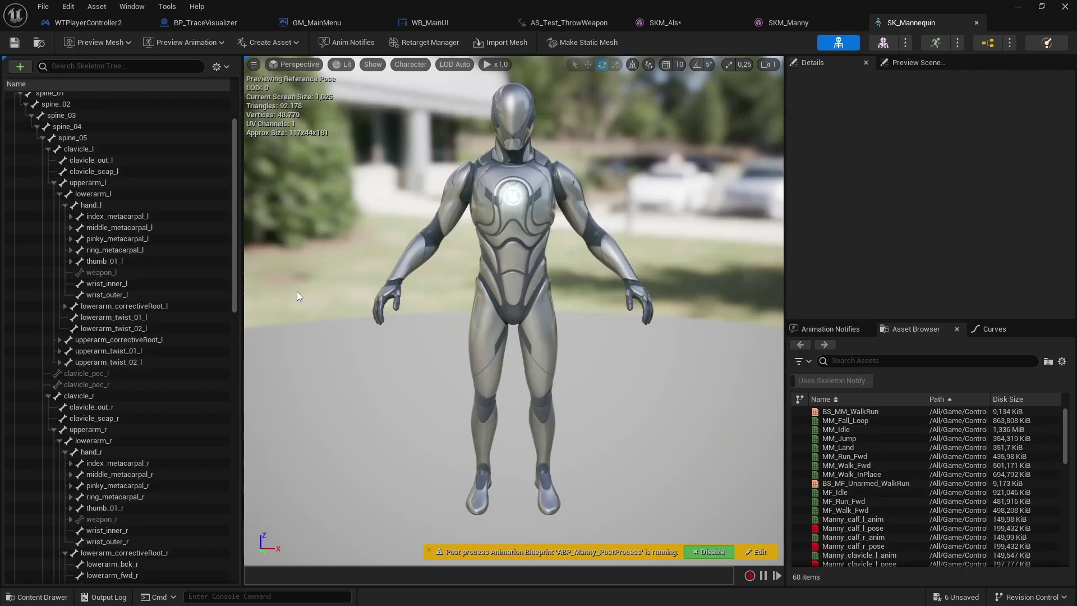
Step: Inspect the weapon_l and weapon_r bones, then enable the beta Skeletal Mesh Editing Tools plugin
click(167, 268)
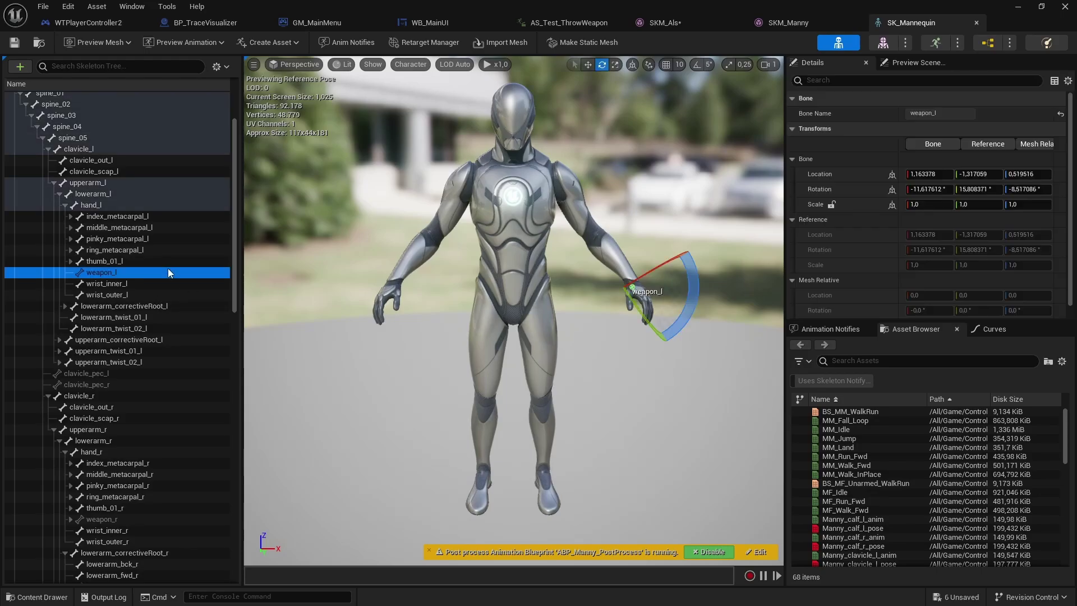
click(129, 517)
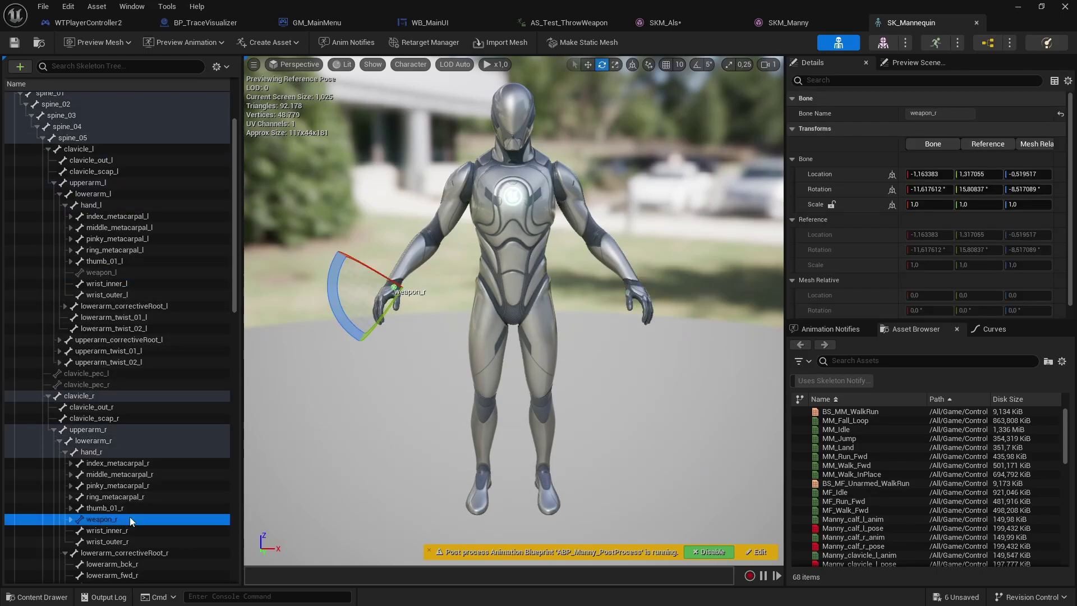
key(w)
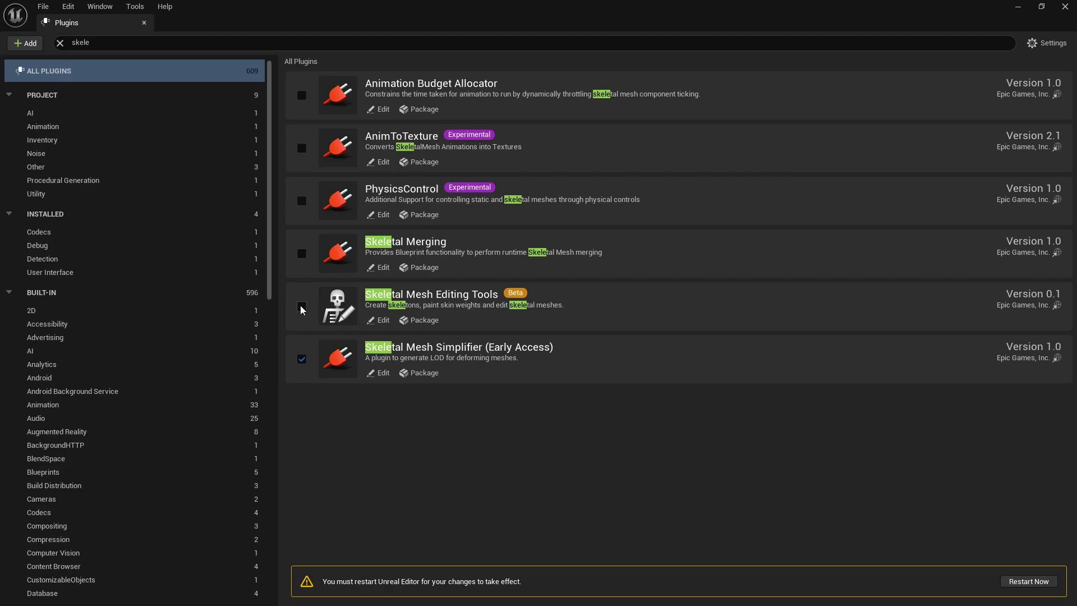
click(302, 307)
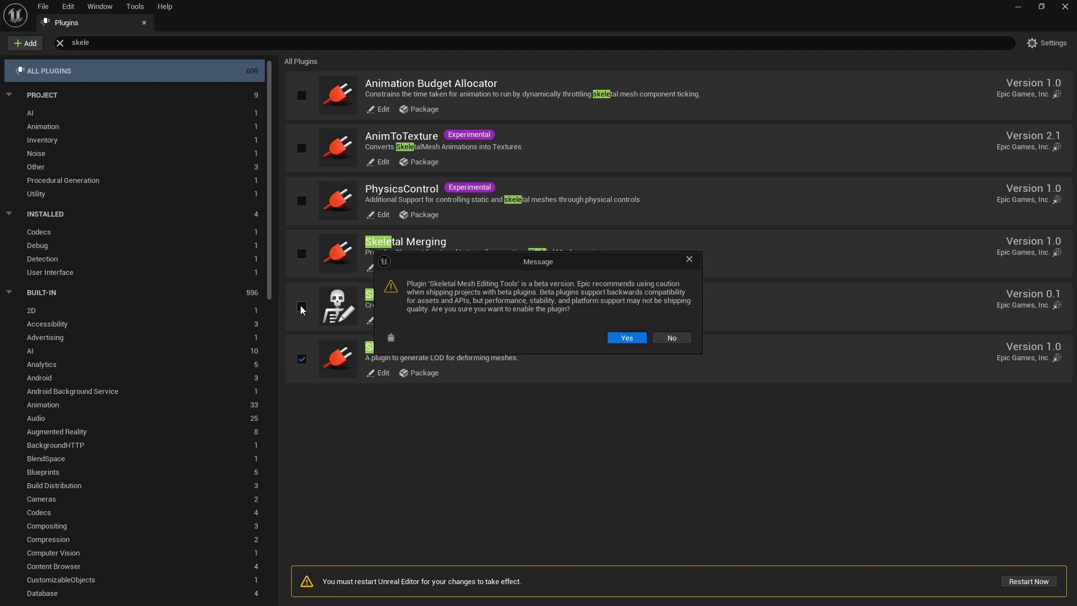
click(620, 338)
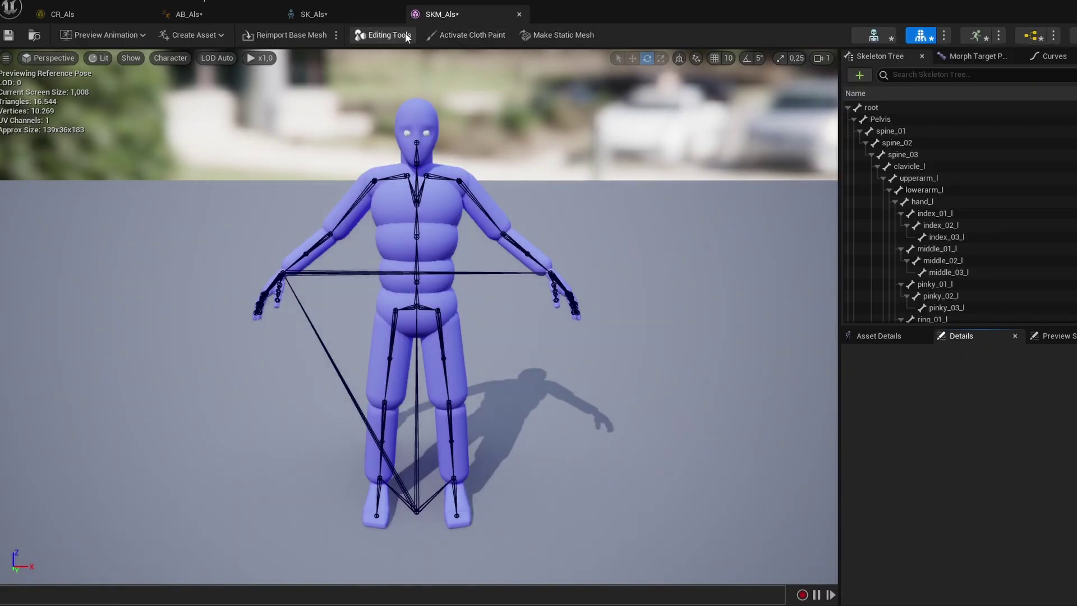
Step: Launch the bone-editing Edit Skeleton tool on SKM_Als and deselect hand_l
click(389, 36)
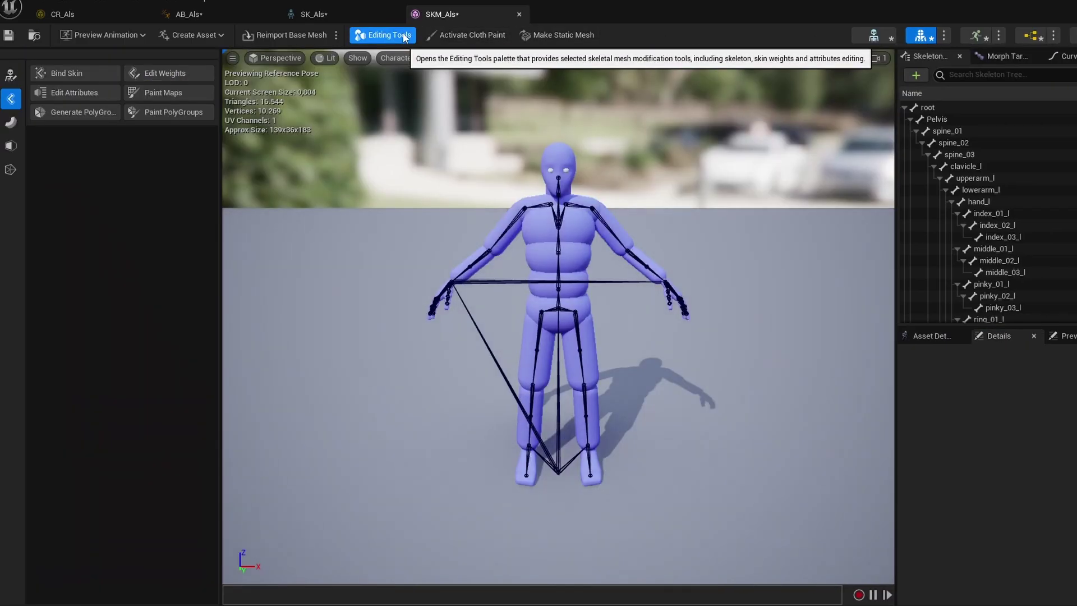
click(10, 76)
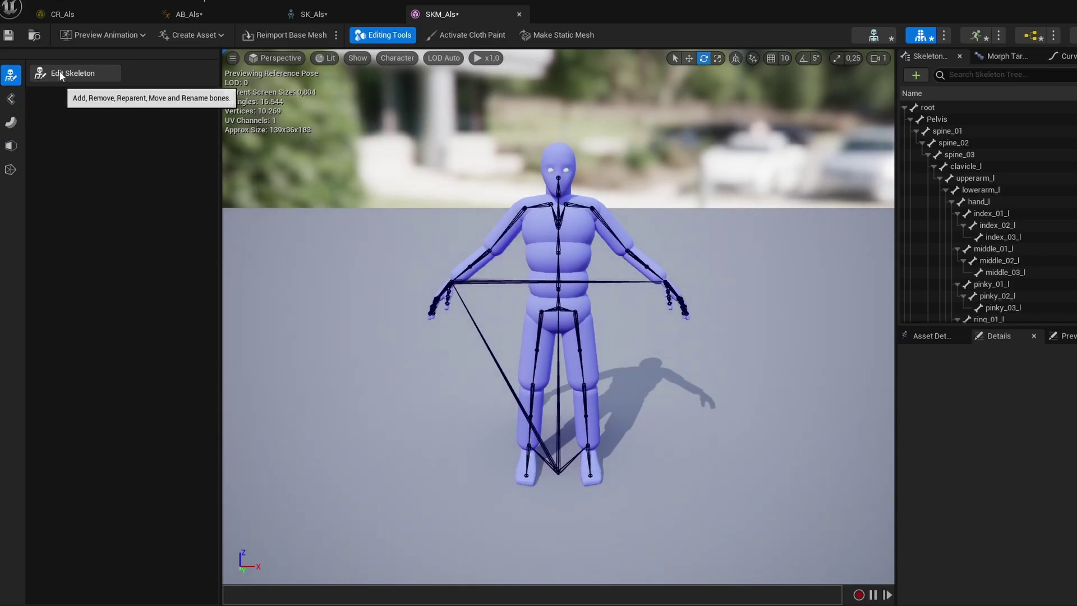
click(58, 72)
click(705, 267)
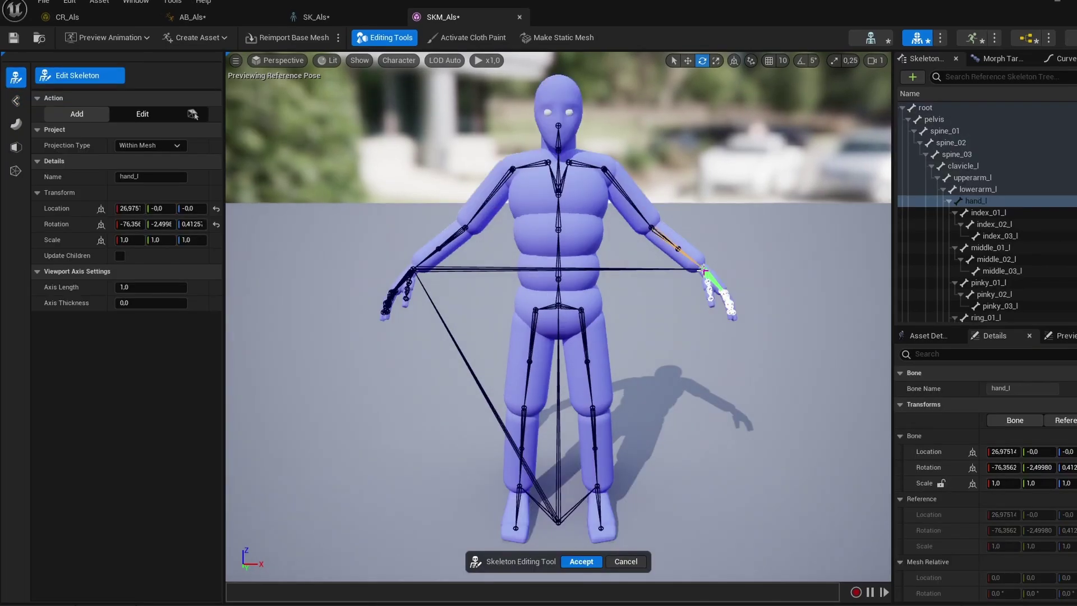
click(703, 271)
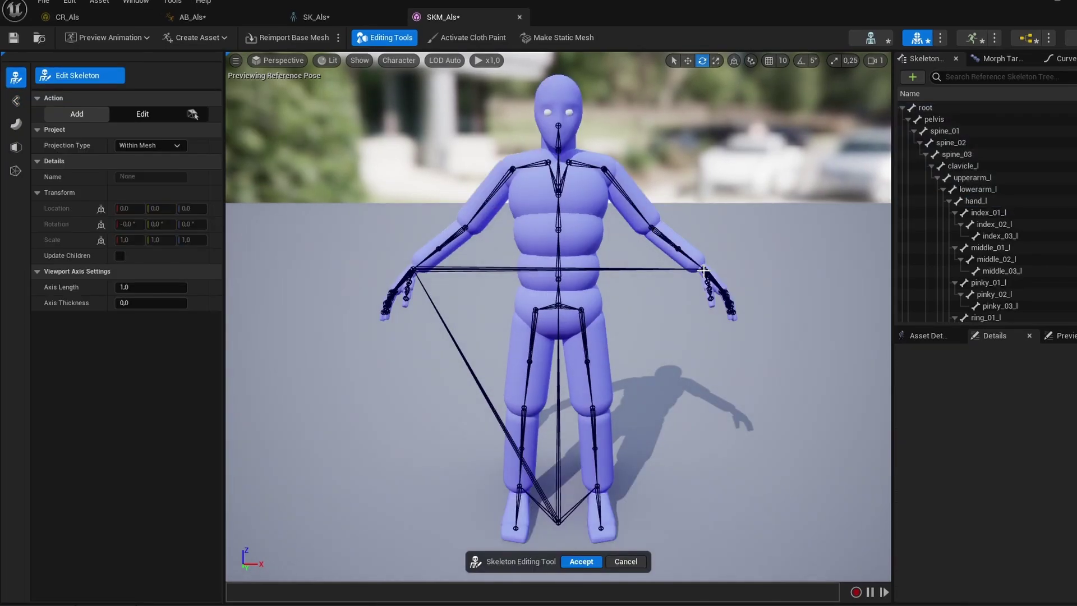
Step: Add a new child bone under hand_l and name it weapon_l
right_click(991, 201)
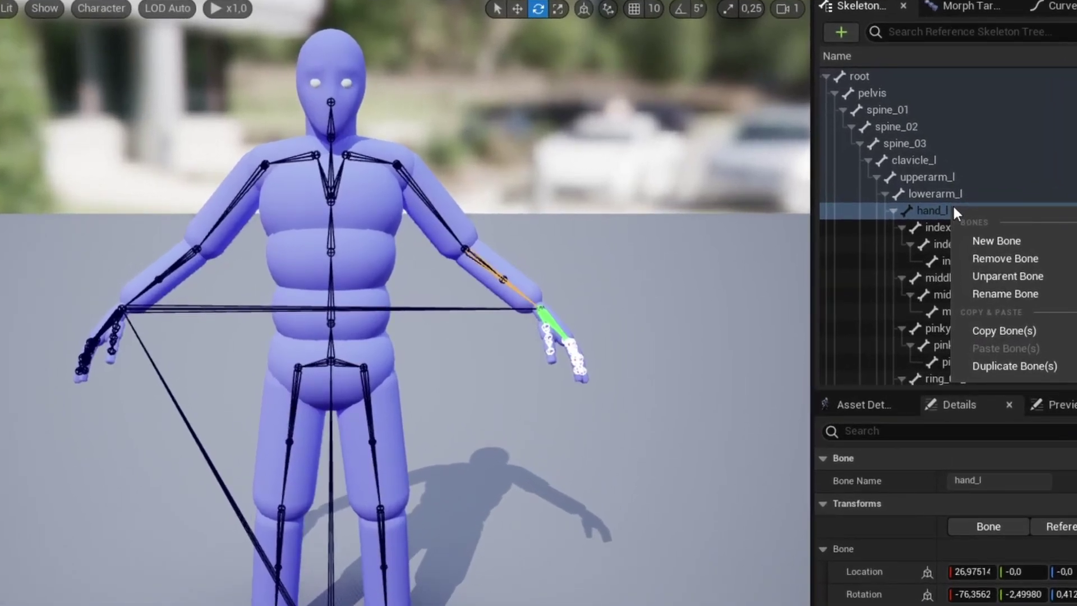
click(996, 240)
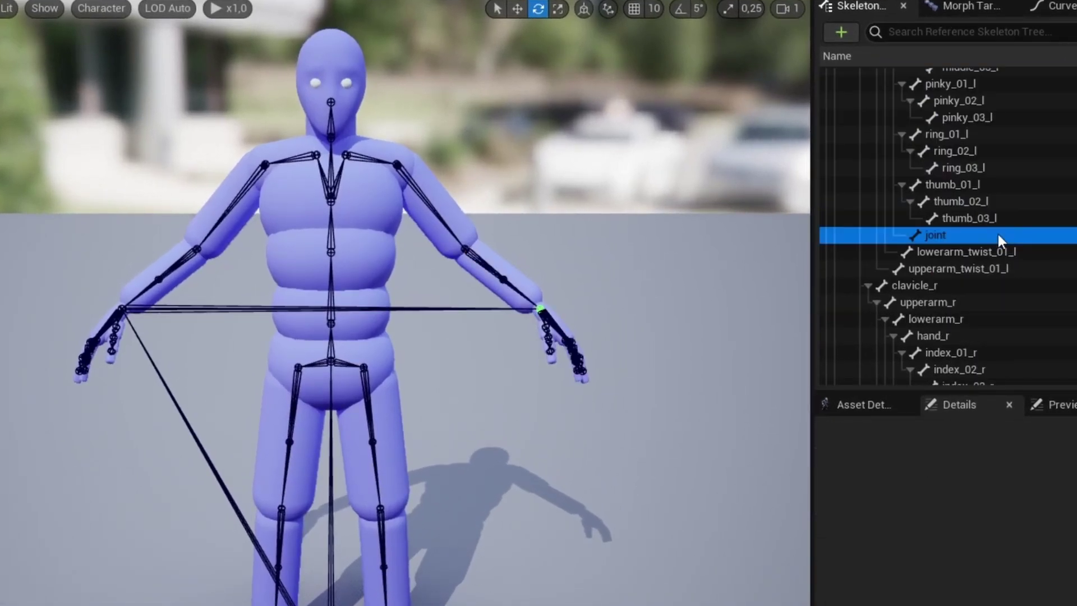
double_click(954, 235)
text(weapon_l)
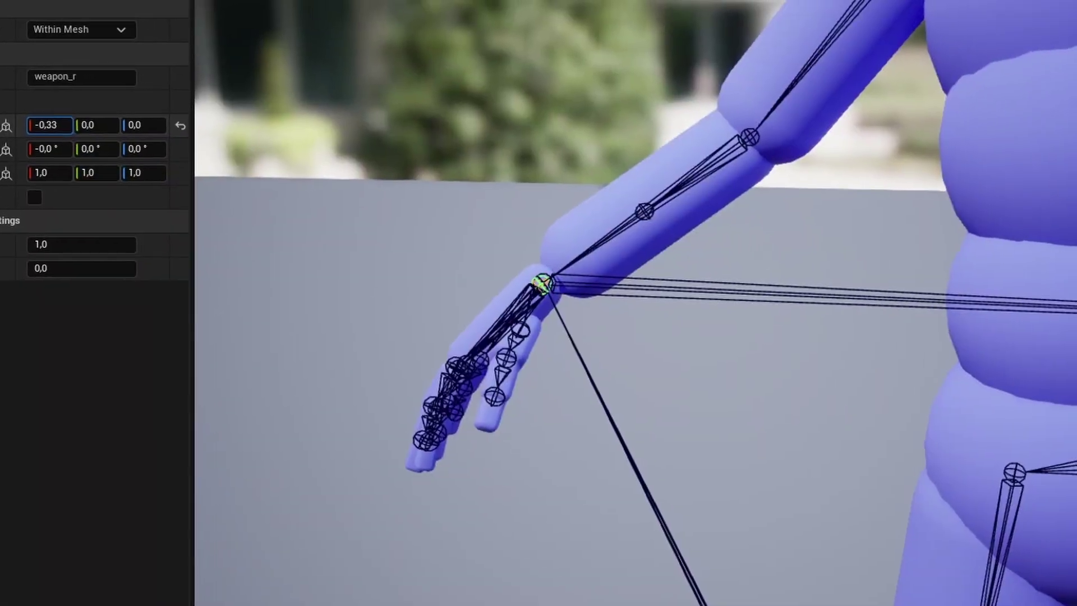
Step: Offset the bone's location toward the thumb and rotate weapon_l to align within the hand
drag(79, 137, 78, 134)
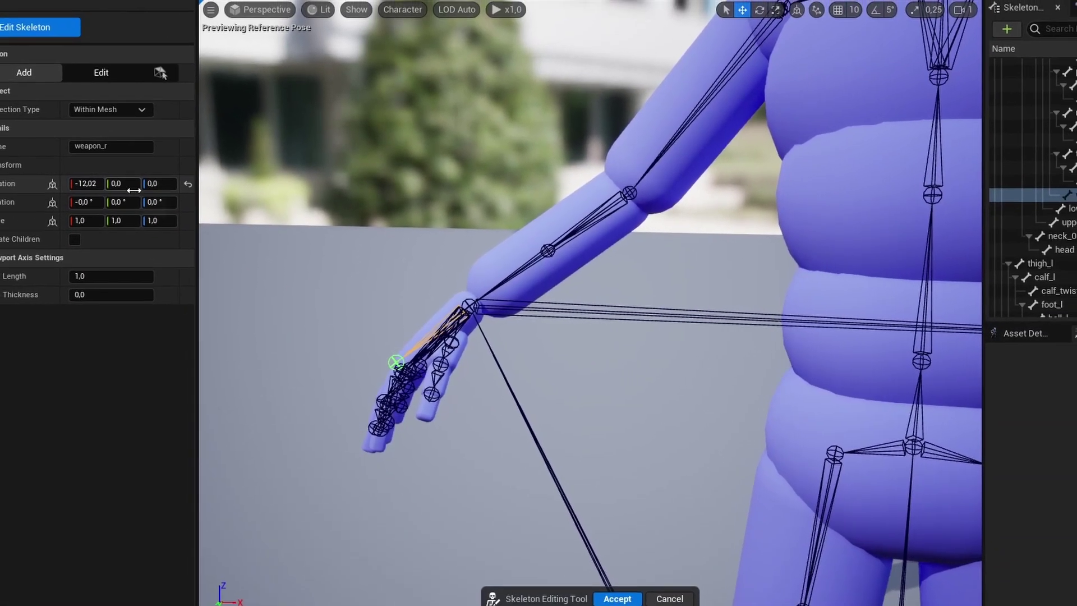
drag(130, 188, 145, 188)
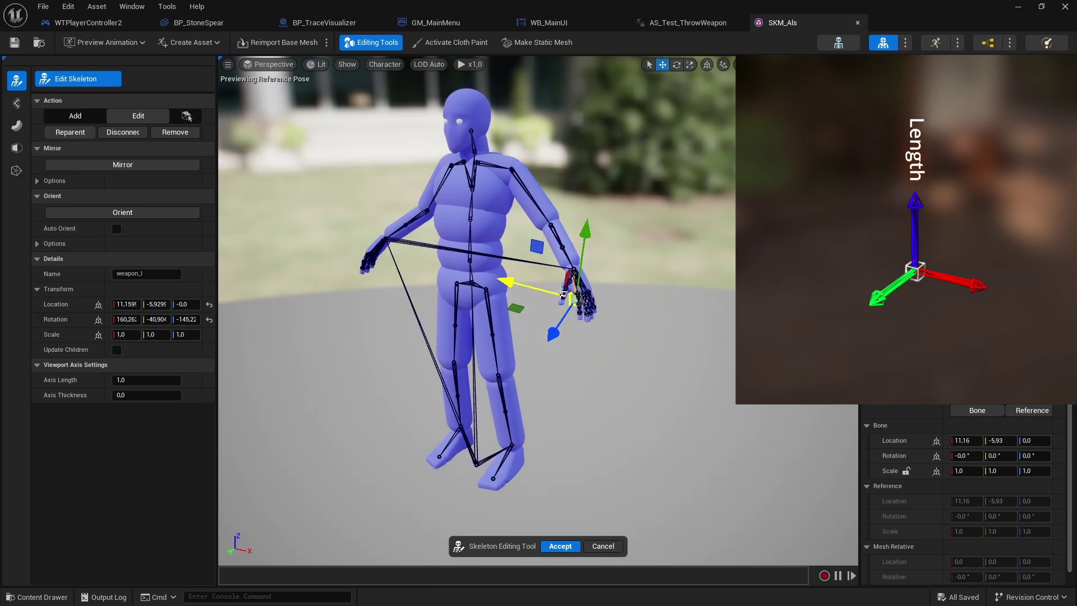
key(e)
mouse_move(554, 293)
mouse_down()
mouse_move(551, 312)
mouse_move(569, 307)
mouse_up()
drag(614, 257, 638, 460)
key(w)
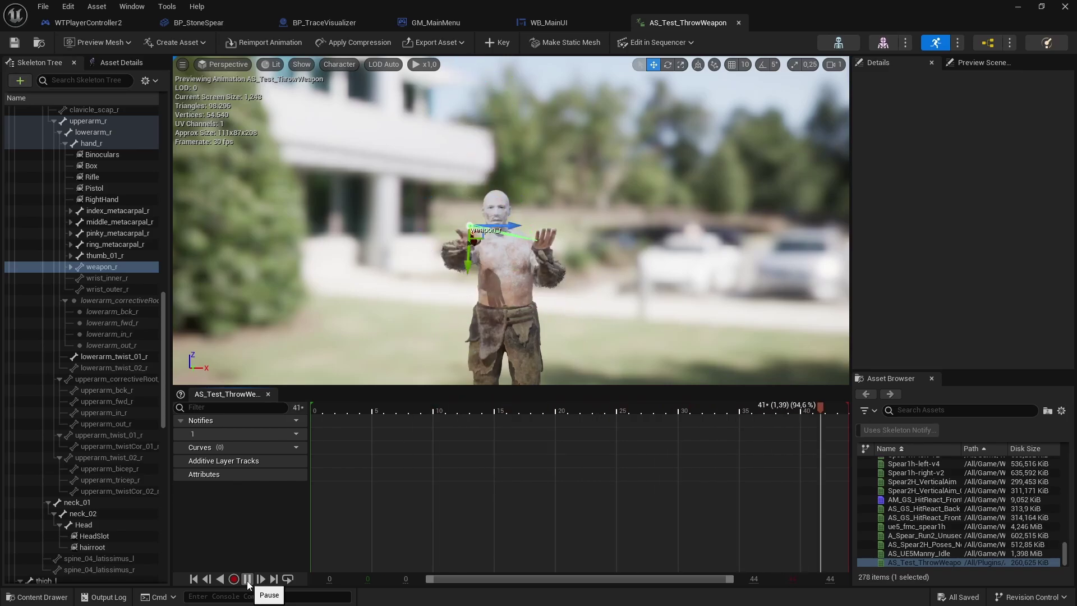
Step: Pause the throw preview and name the new right-hand bone weapon_r
click(248, 581)
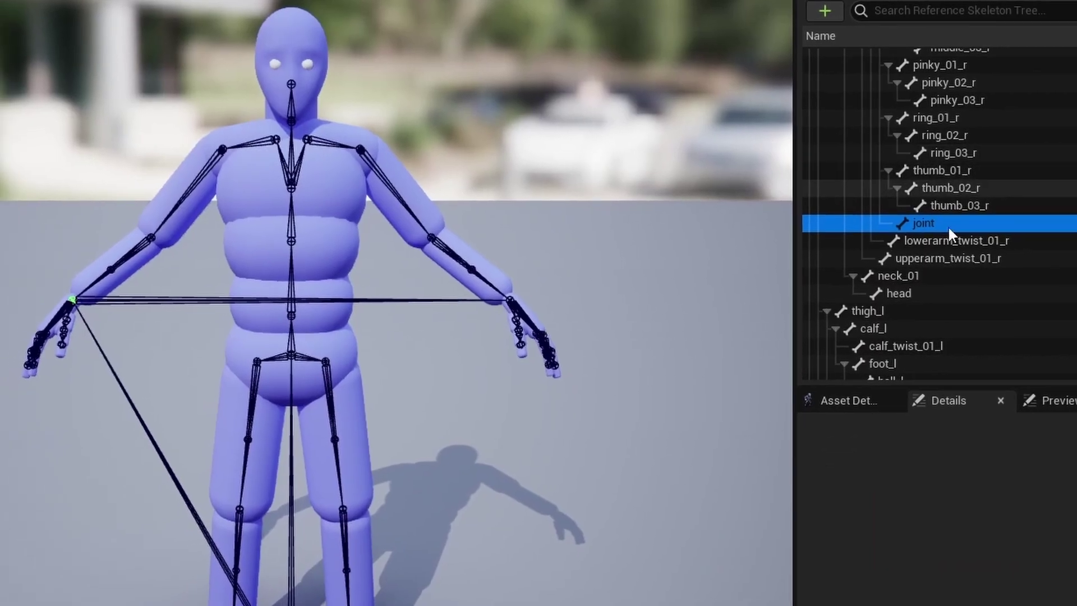
double_click(953, 225)
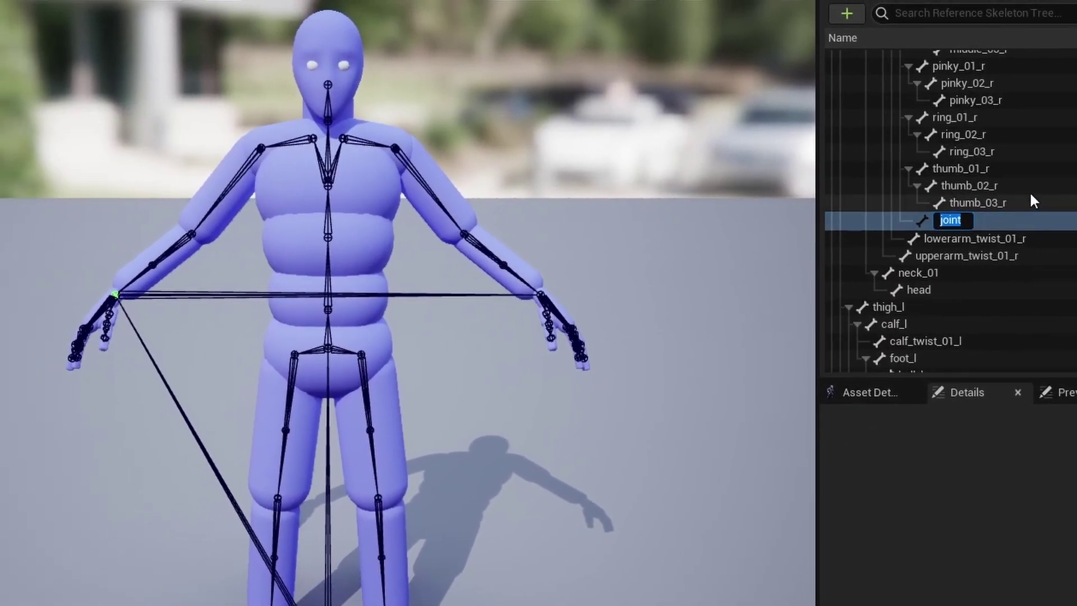
text(weapon_r)
key(Return)
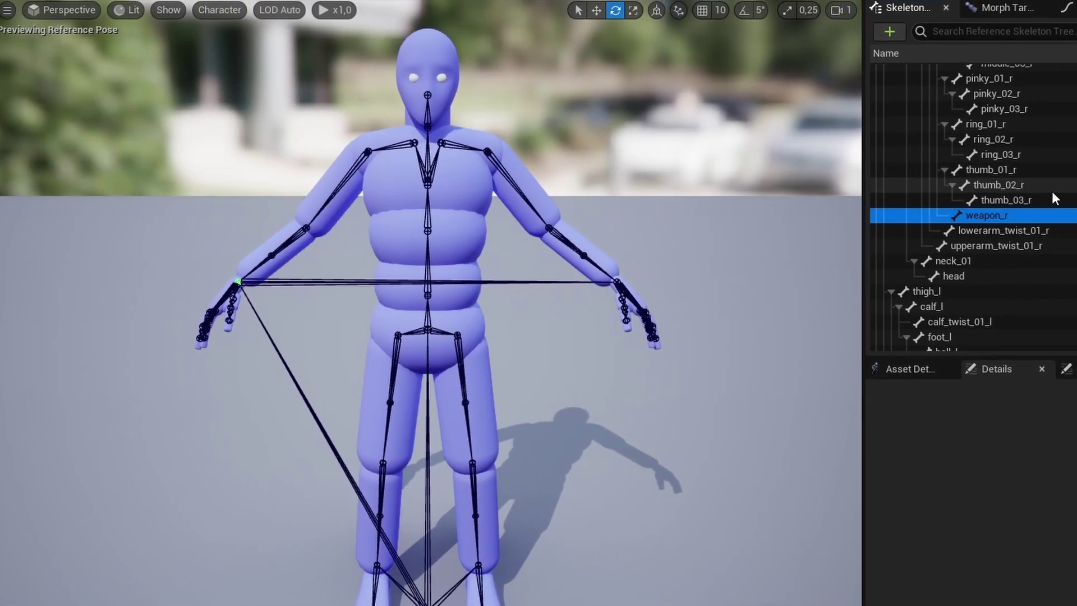
Step: Check the mannequin in the viewport and accept the skeleton changes
right_drag(328, 268, 308, 254)
key(w)
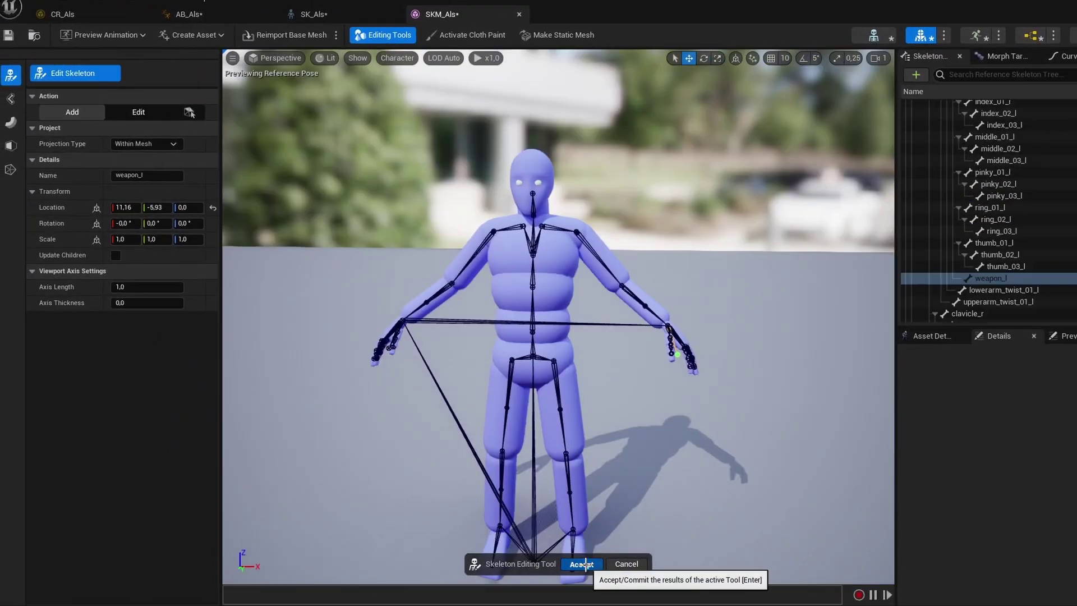
click(585, 563)
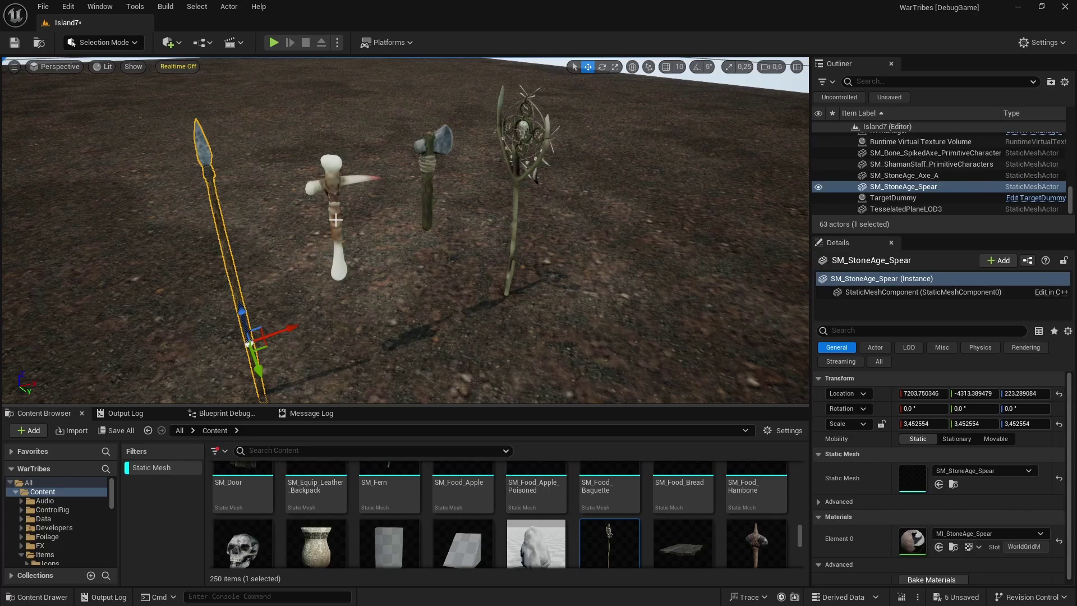
Step: Select the bone spiked axe, stone axe and shaman staff to inspect their details
click(336, 220)
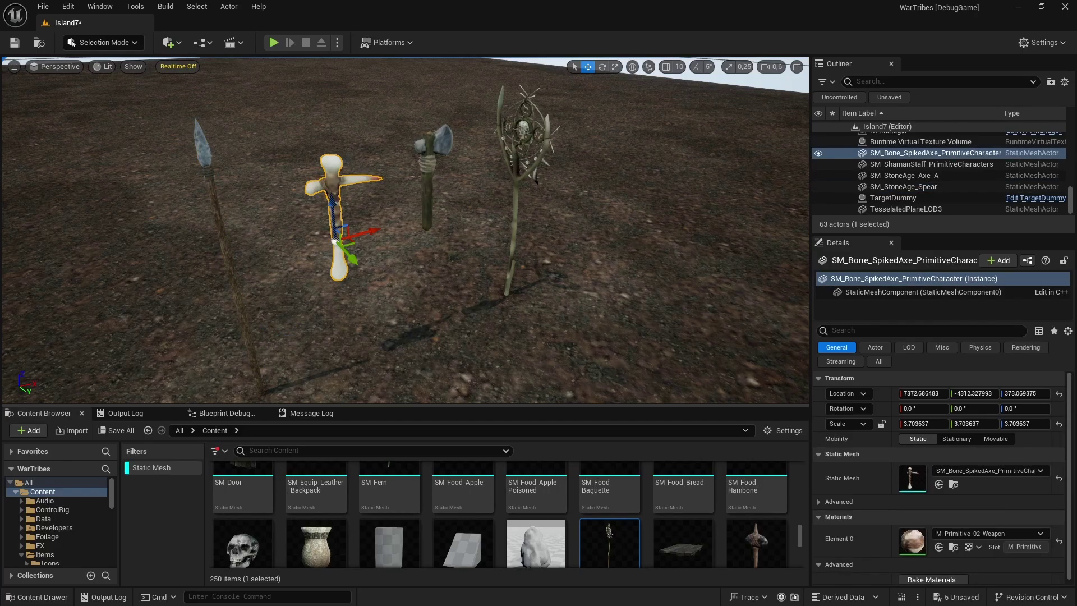
click(432, 184)
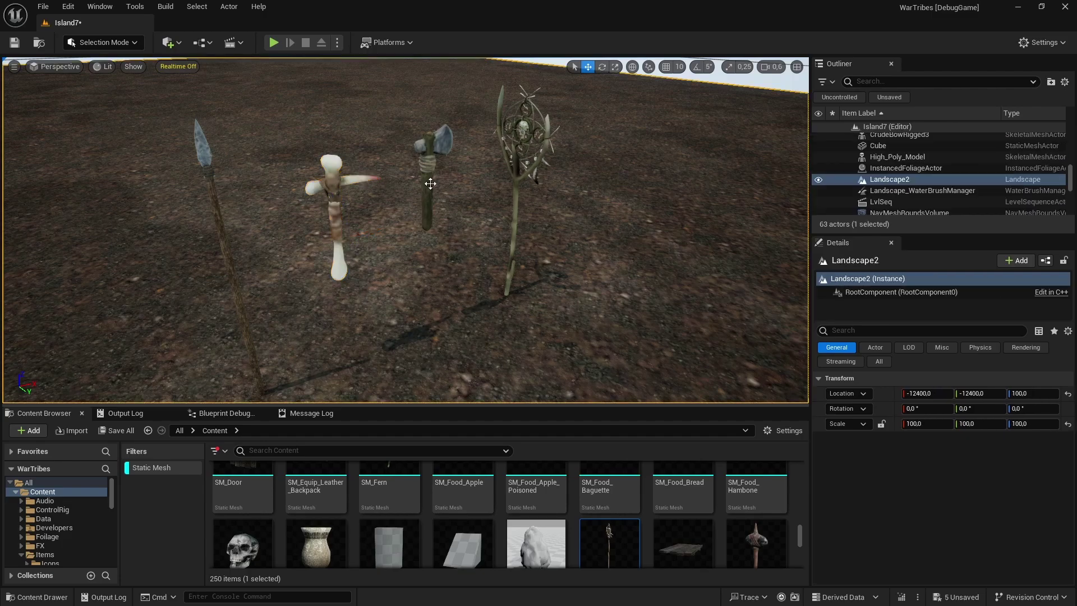
click(431, 184)
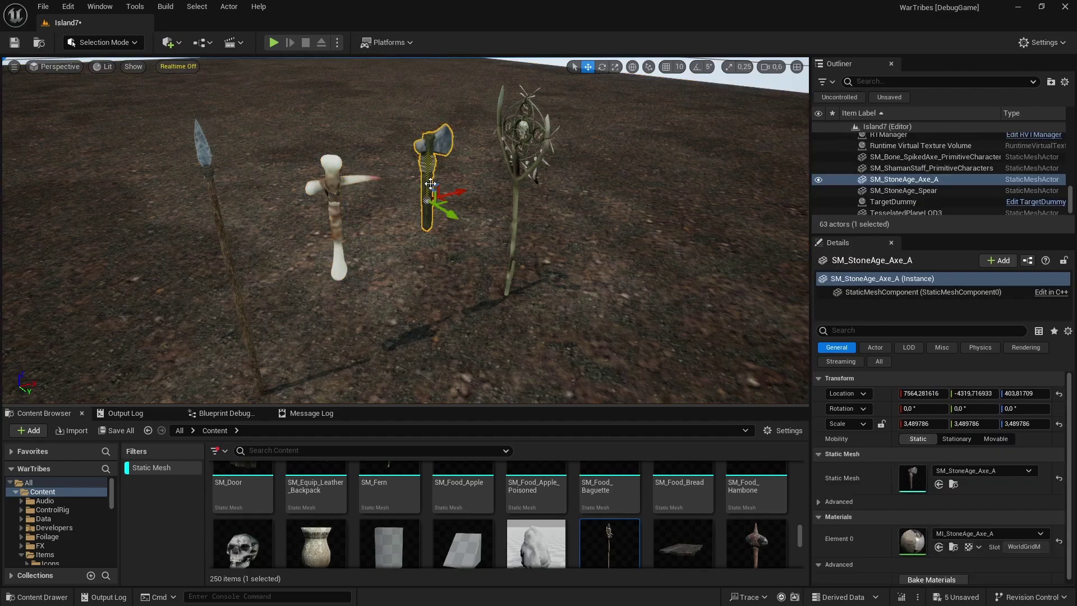
click(516, 189)
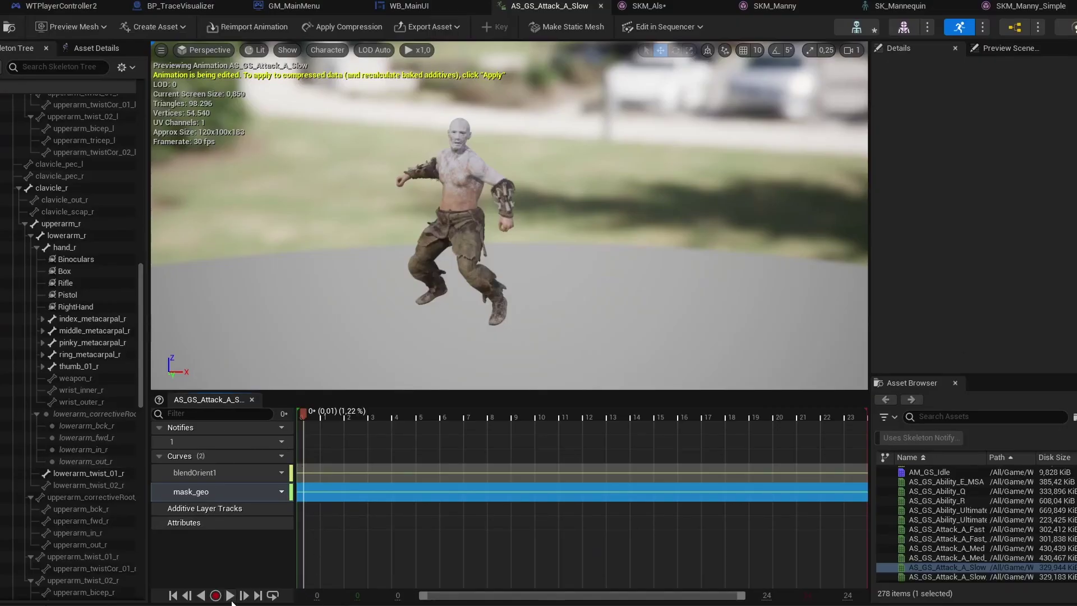
click(230, 595)
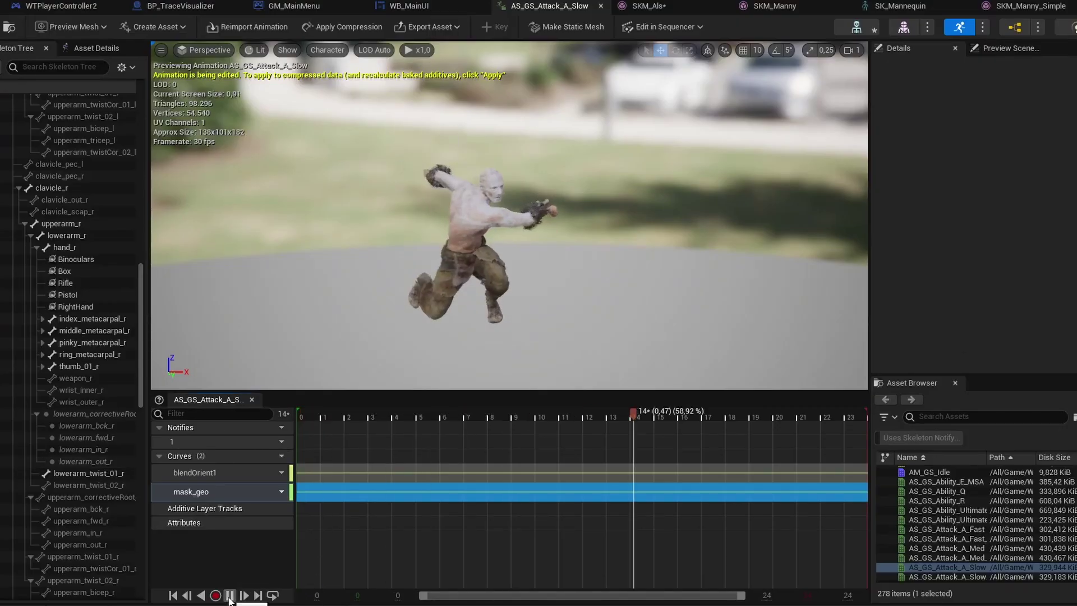
click(230, 596)
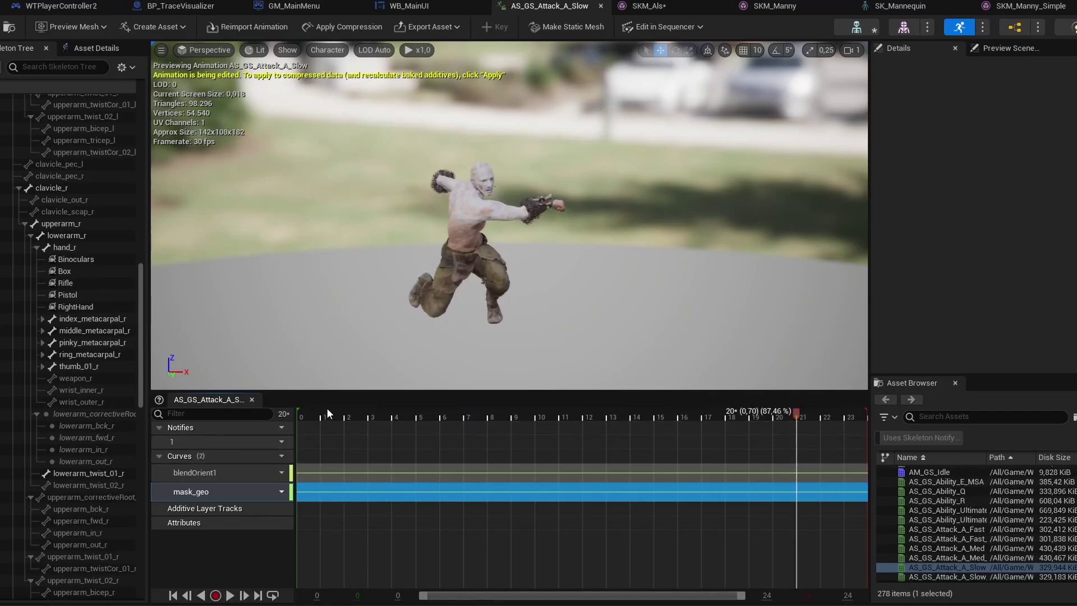
drag(326, 408, 271, 409)
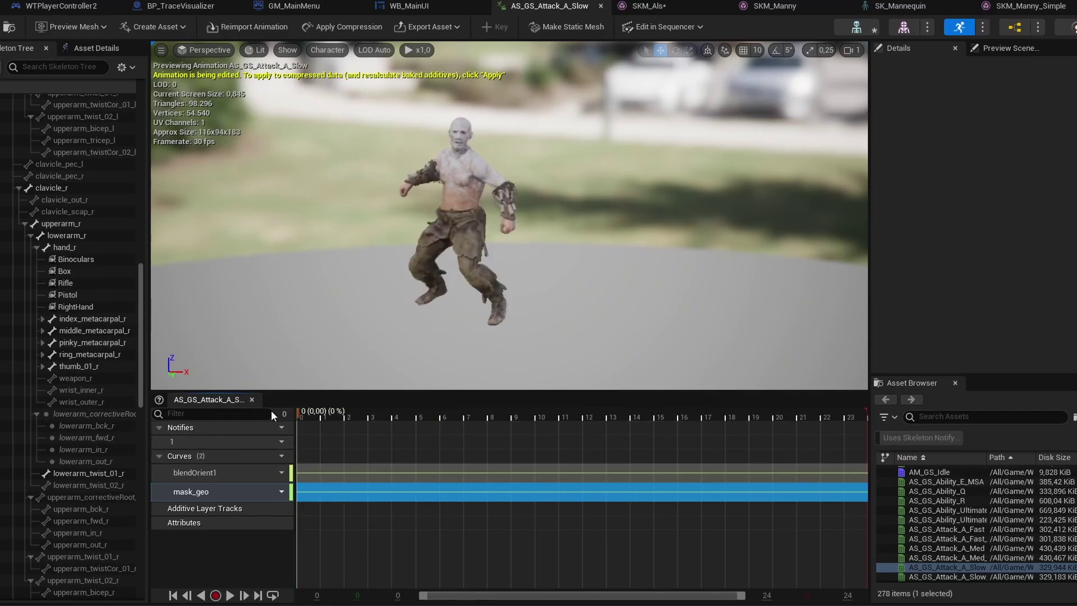
click(92, 377)
drag(298, 412, 542, 438)
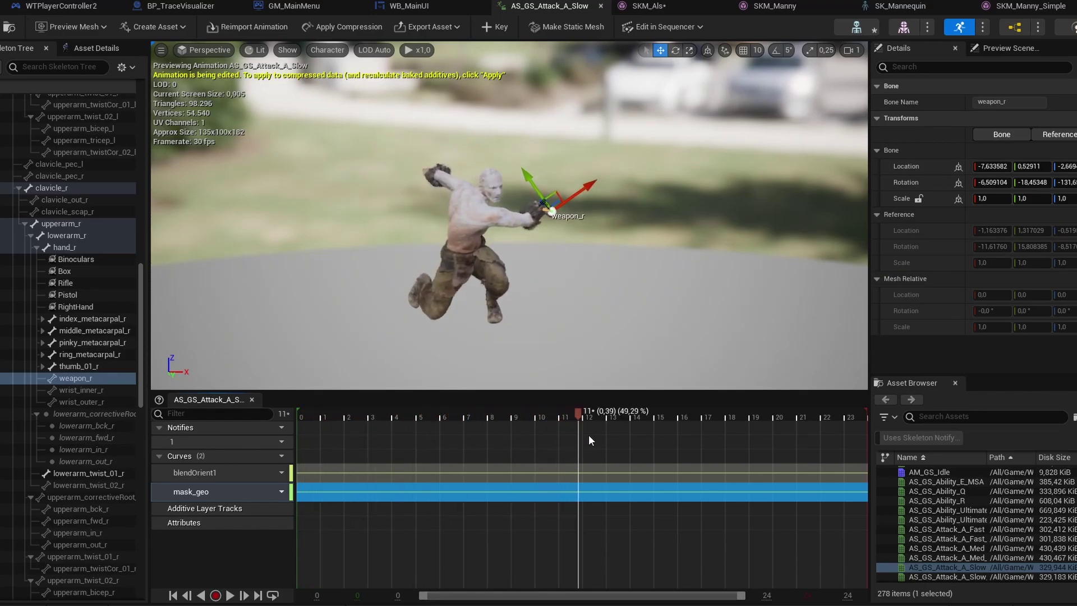
drag(690, 423, 760, 419)
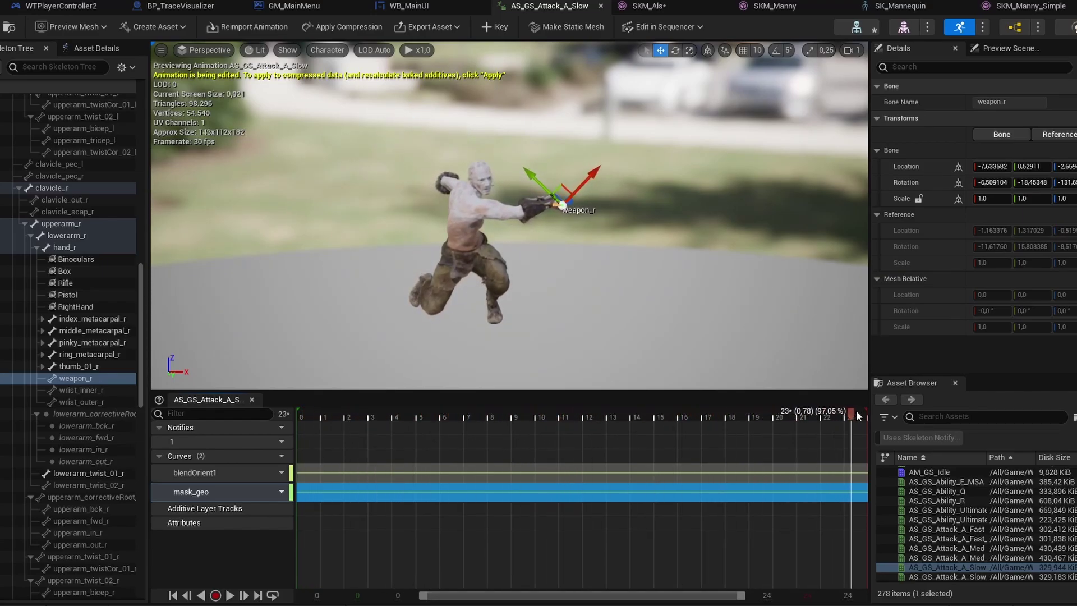
drag(832, 412, 477, 412)
drag(843, 404, 886, 402)
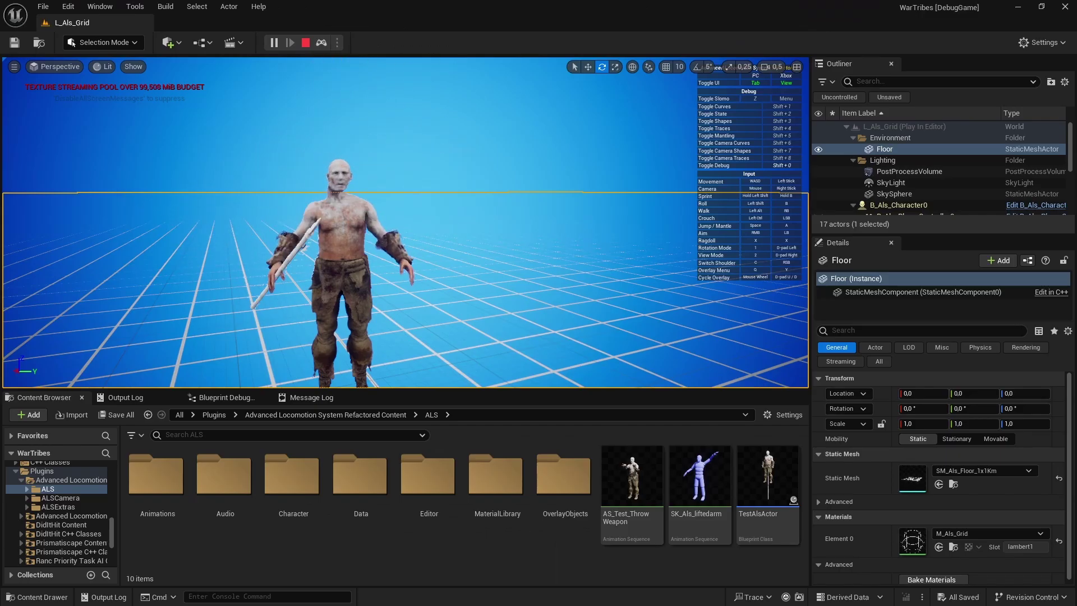
Step: Click into the running Play-In-Editor viewport so the game captures input for the spear throw
click(471, 223)
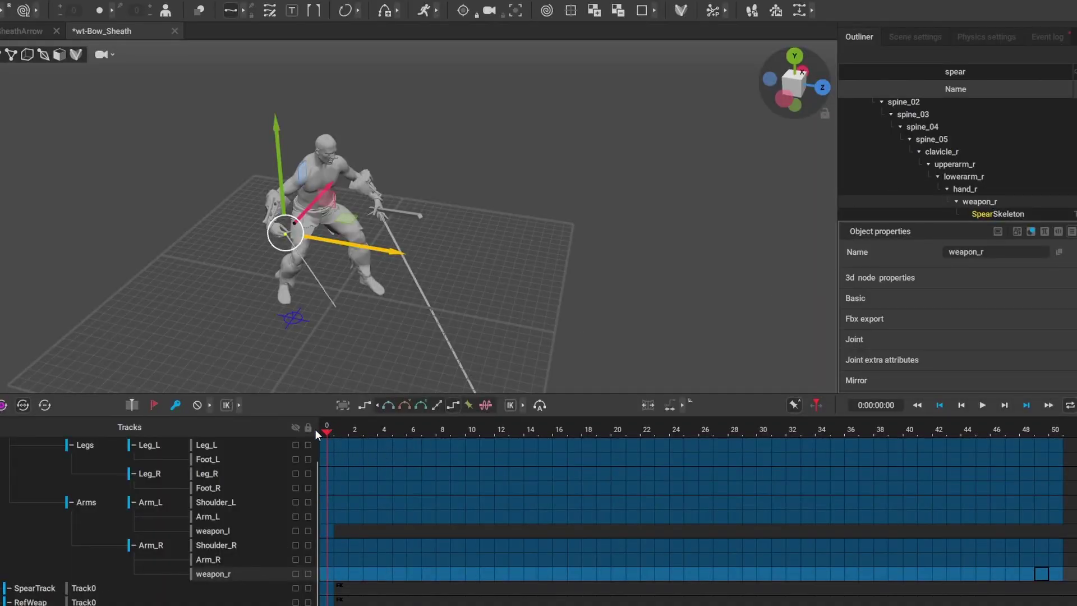
Step: Preview frames 3–18, deselect weapon_r, and play the spear animation from frame 2
drag(369, 440, 594, 430)
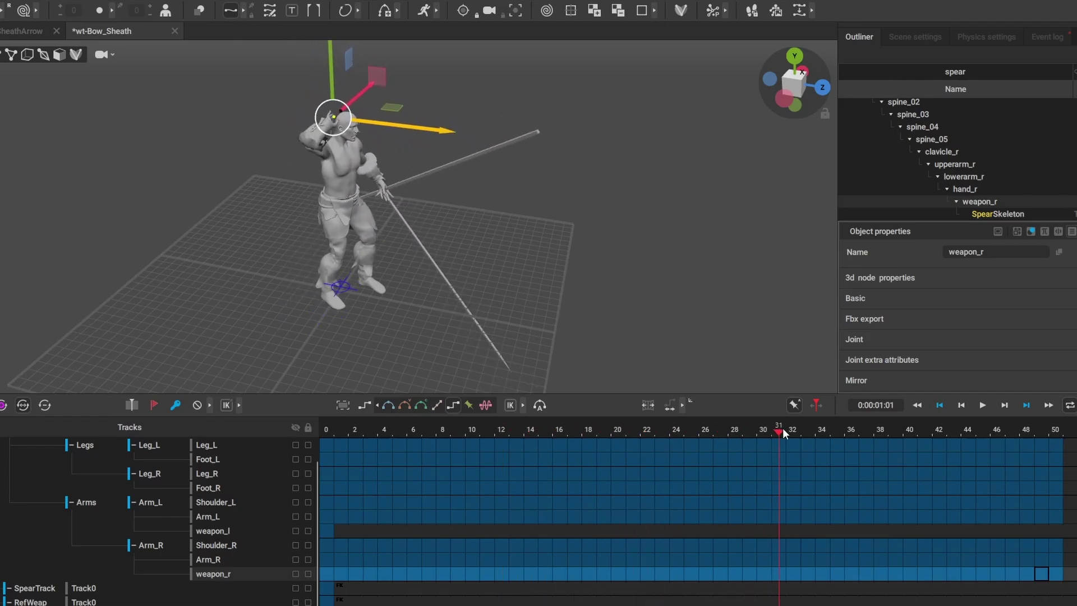
click(519, 303)
click(355, 431)
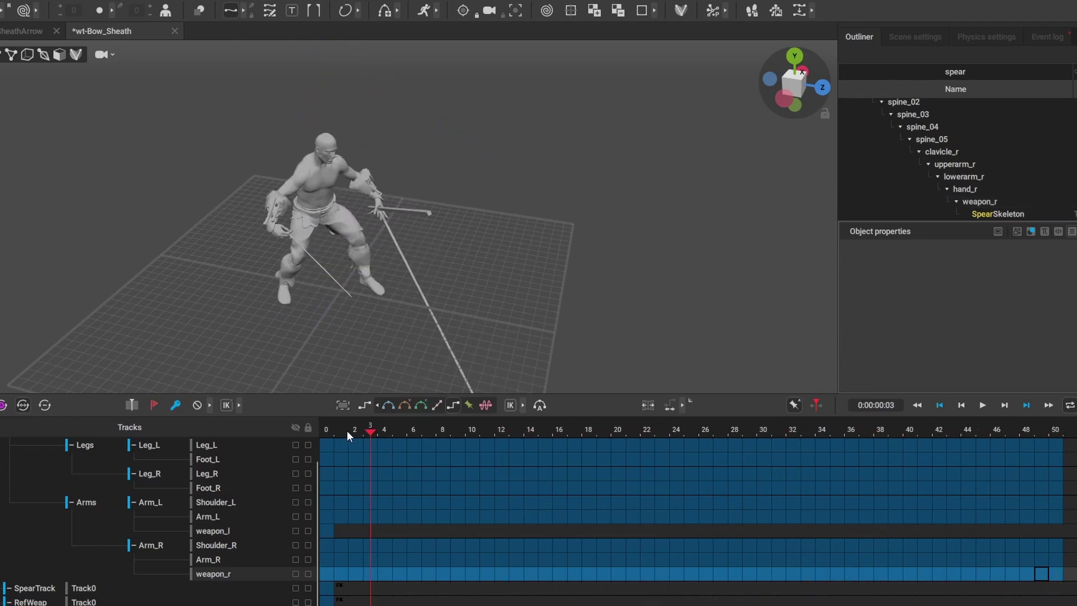
click(982, 405)
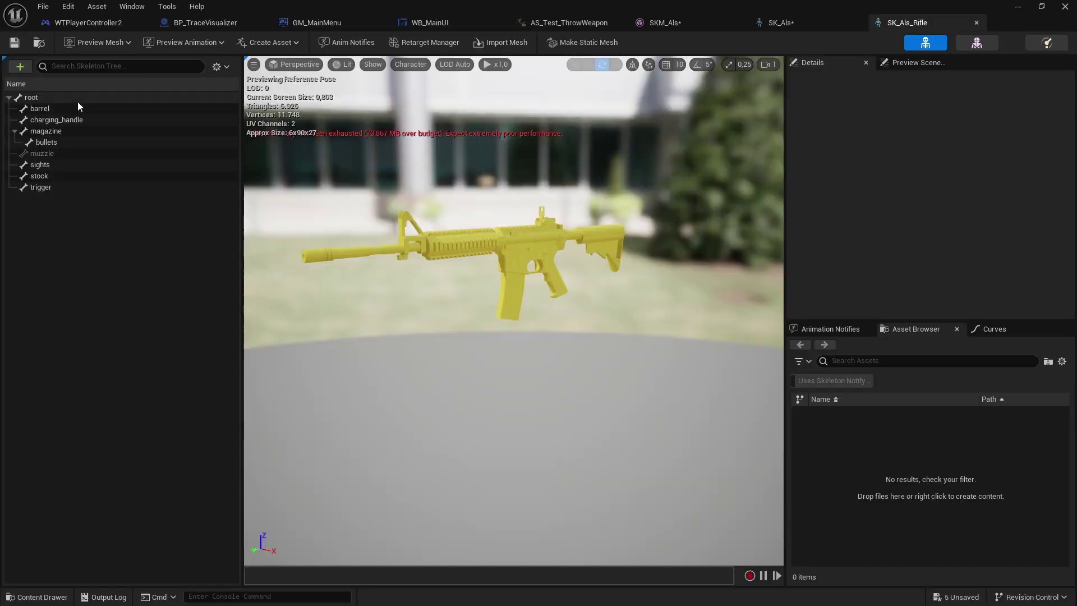
Step: Add a socket to the rifle skeleton's root bone and rename it Weapon
right_click(76, 96)
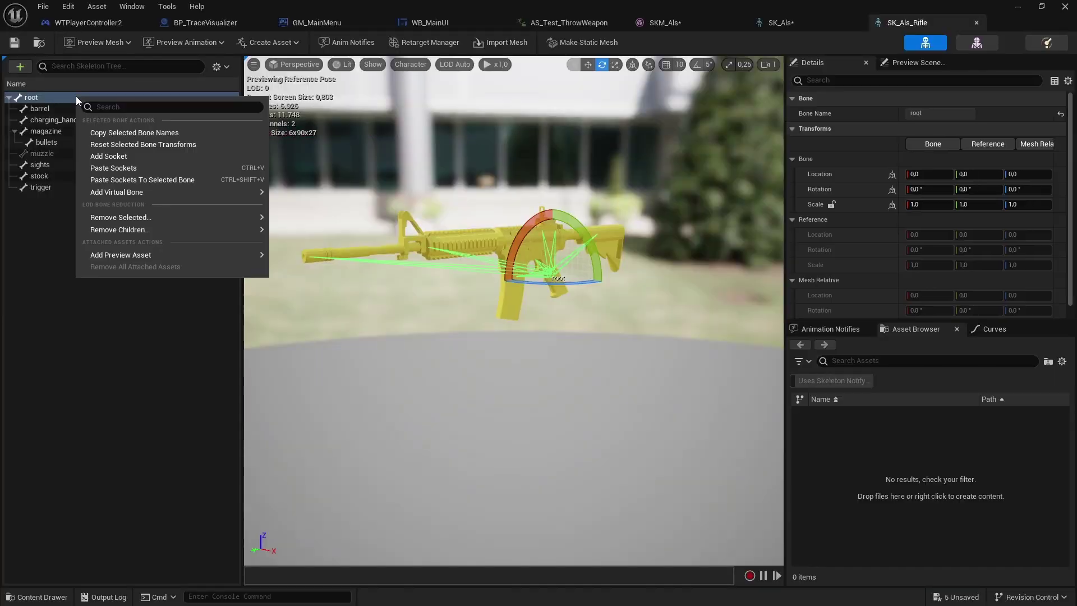
click(121, 158)
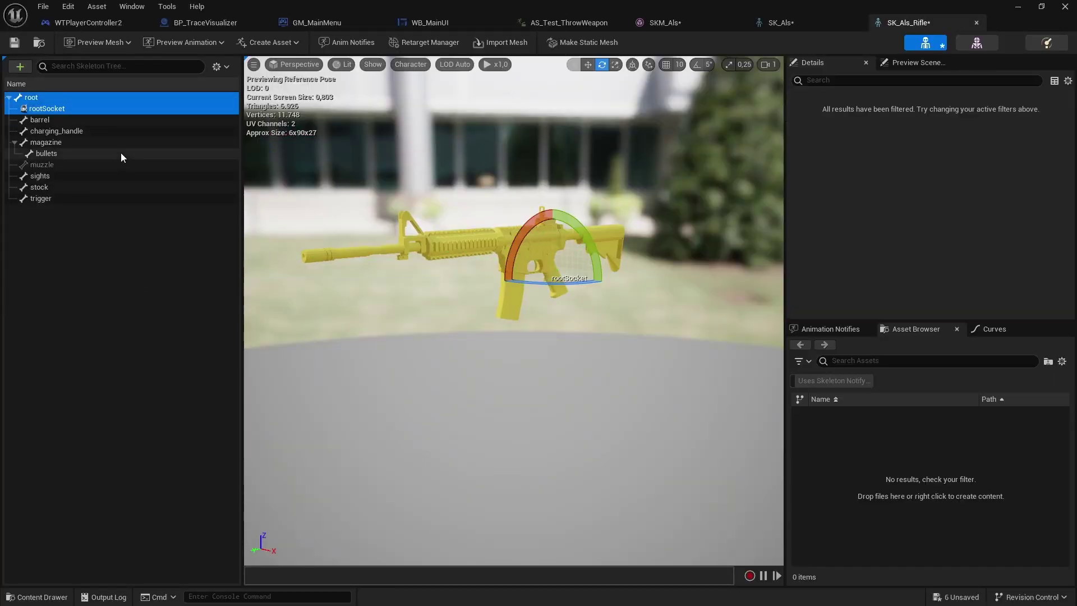
double_click(165, 108)
text(Weapon)
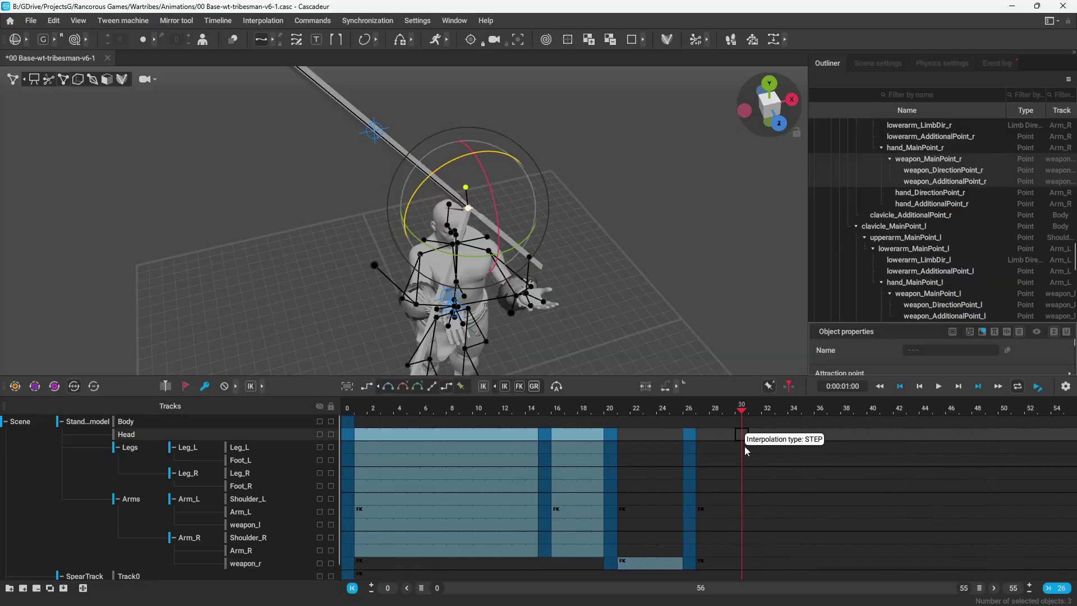
Step: Key weapon_r at frame 30 with the spear rotated up-right and raised above the hand
click(744, 561)
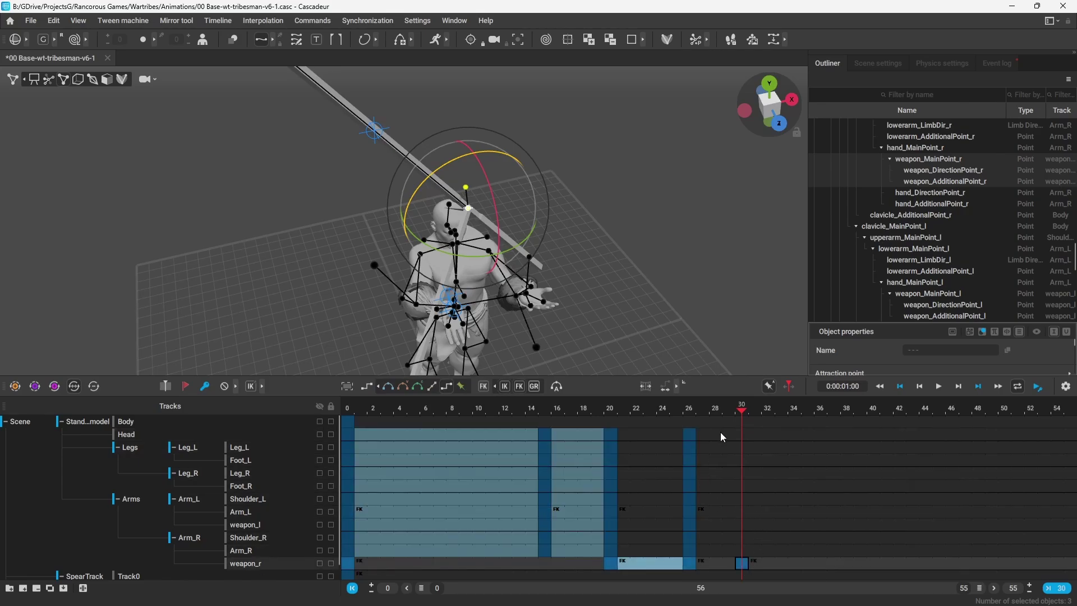
click(394, 391)
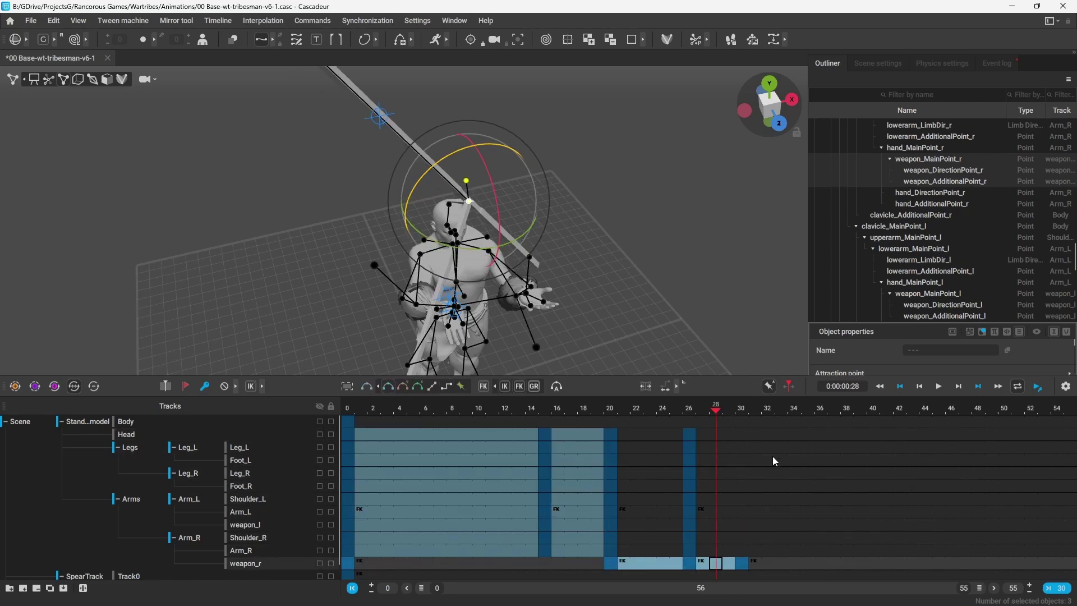
click(745, 412)
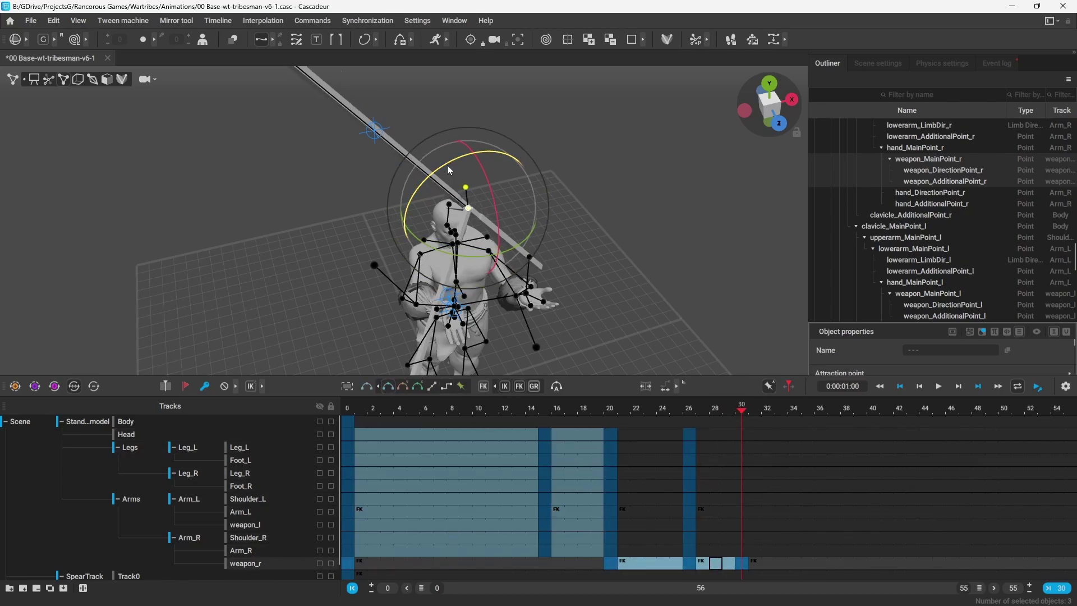
drag(448, 166, 512, 151)
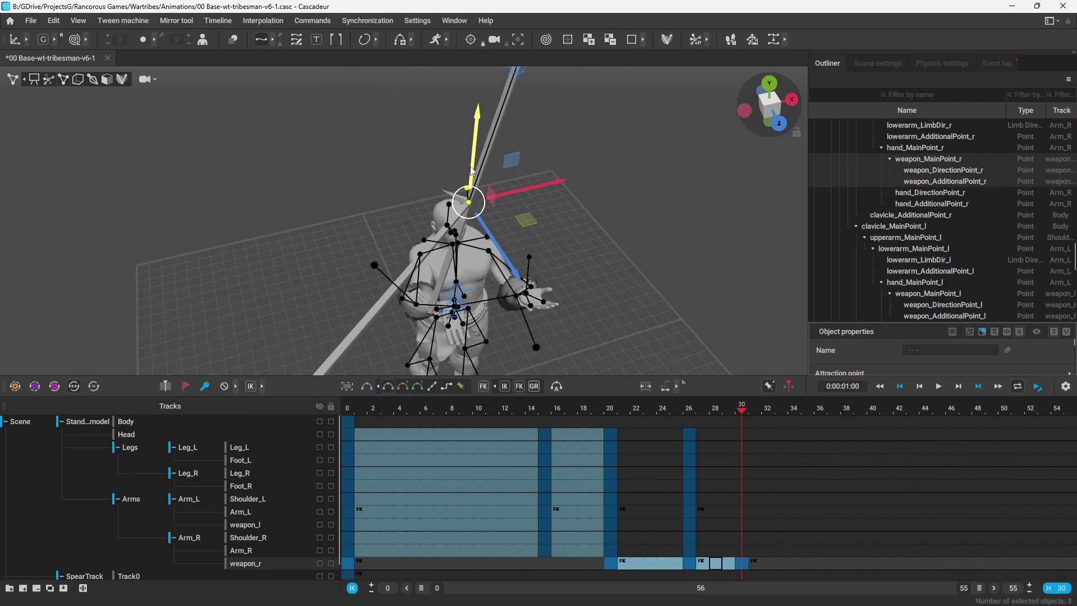
drag(472, 172, 473, 160)
mouse_move(739, 415)
mouse_down()
mouse_move(572, 410)
mouse_move(744, 414)
mouse_up()
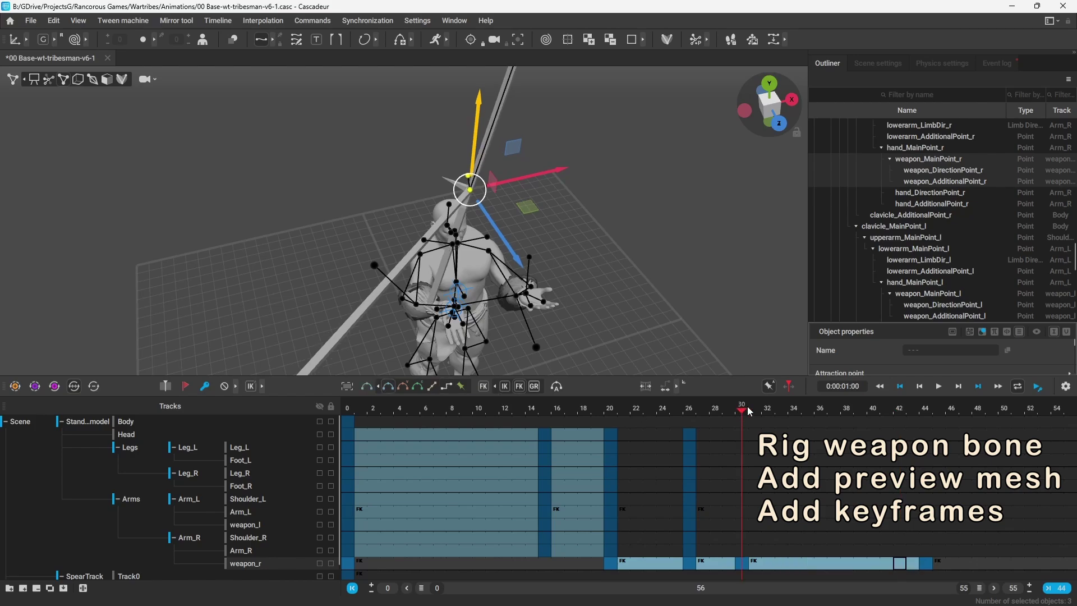
drag(436, 155, 533, 123)
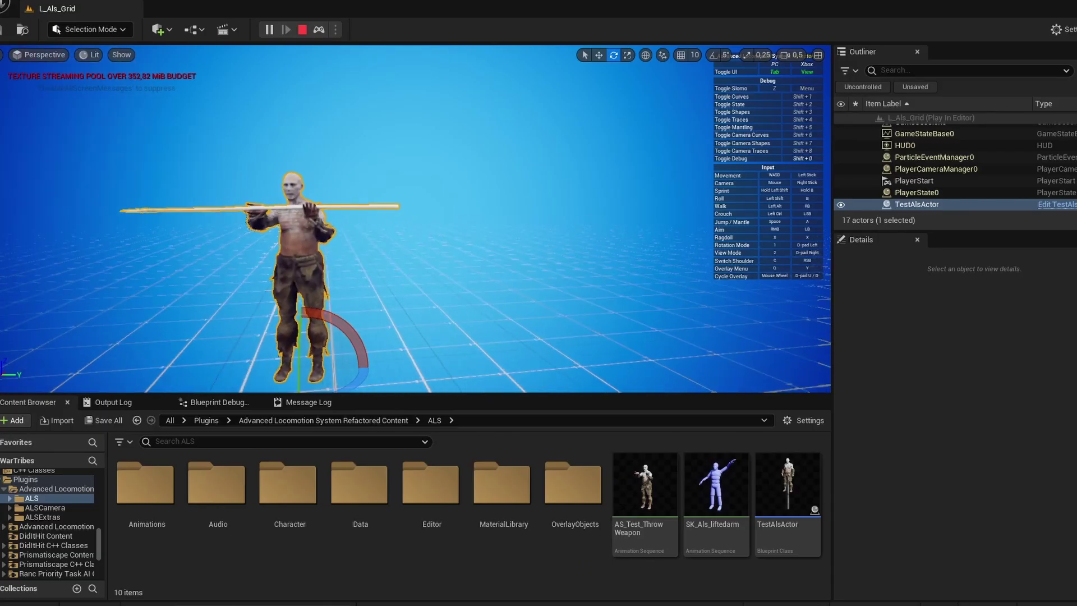
Step: Orbit the view to the throwing character's side to inspect the pose
right_drag(480, 204, 493, 219)
click(493, 220)
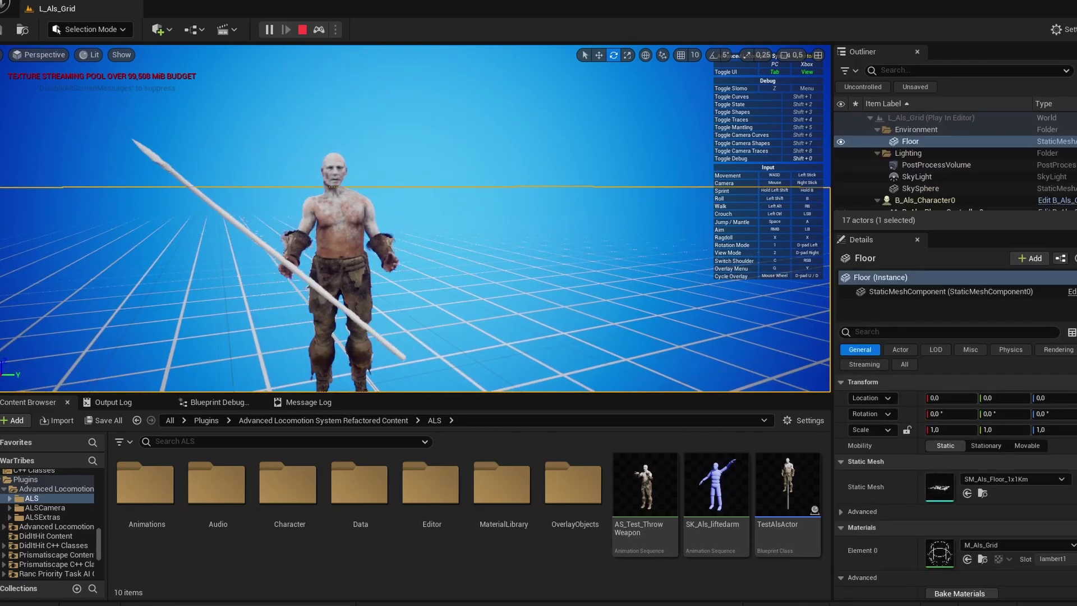
key(a)
right_drag(480, 218, 623, 227)
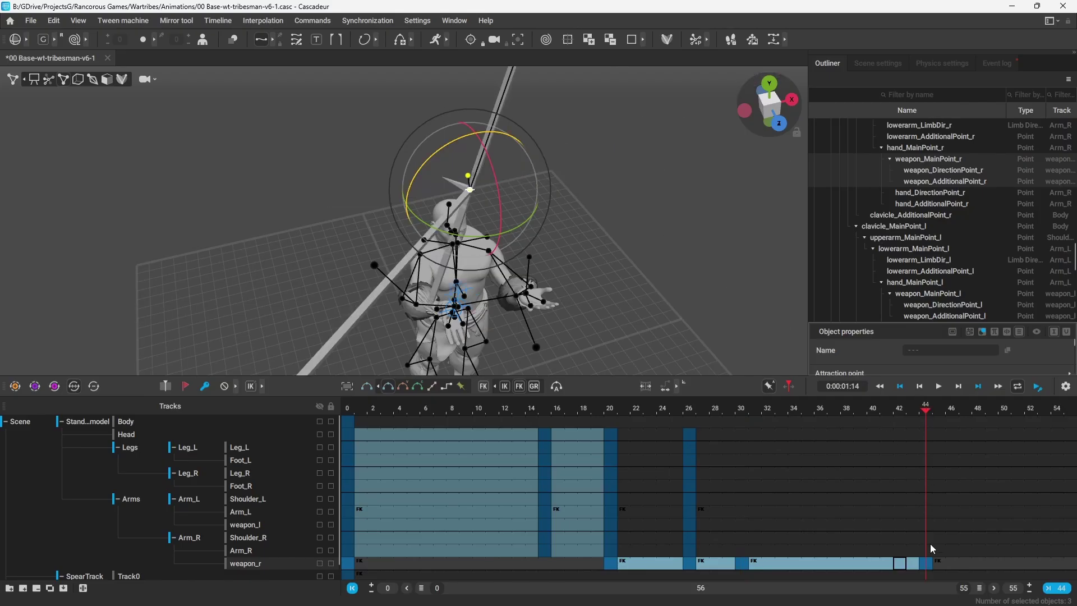
Step: Rotate the spear near horizontal and drag it down from overhead to torso height
drag(442, 145, 531, 130)
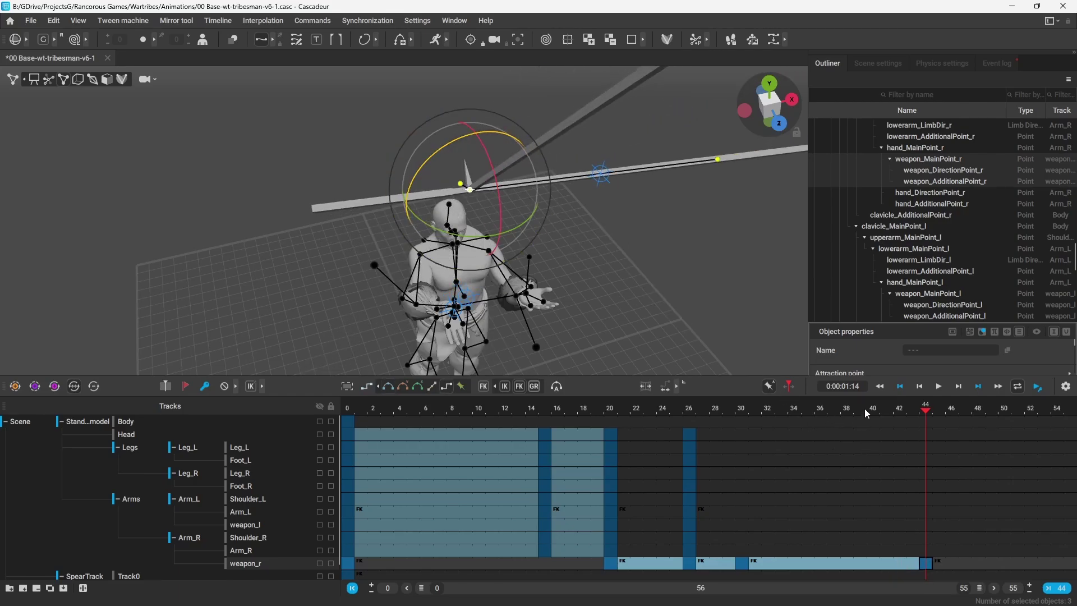
drag(867, 413, 922, 419)
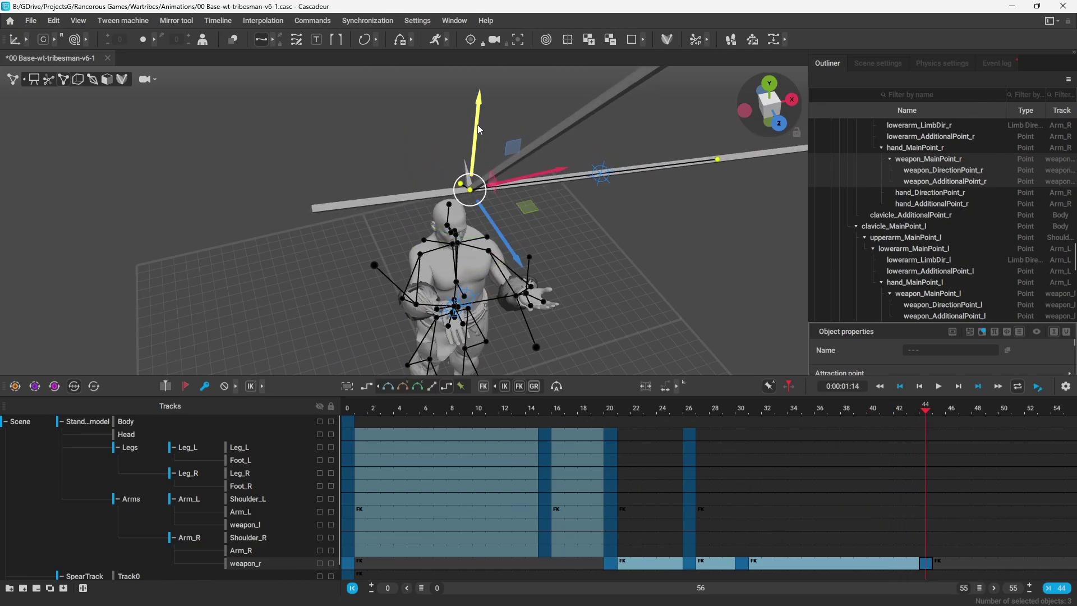
drag(477, 129, 516, 270)
scroll(601, 287, up, 5)
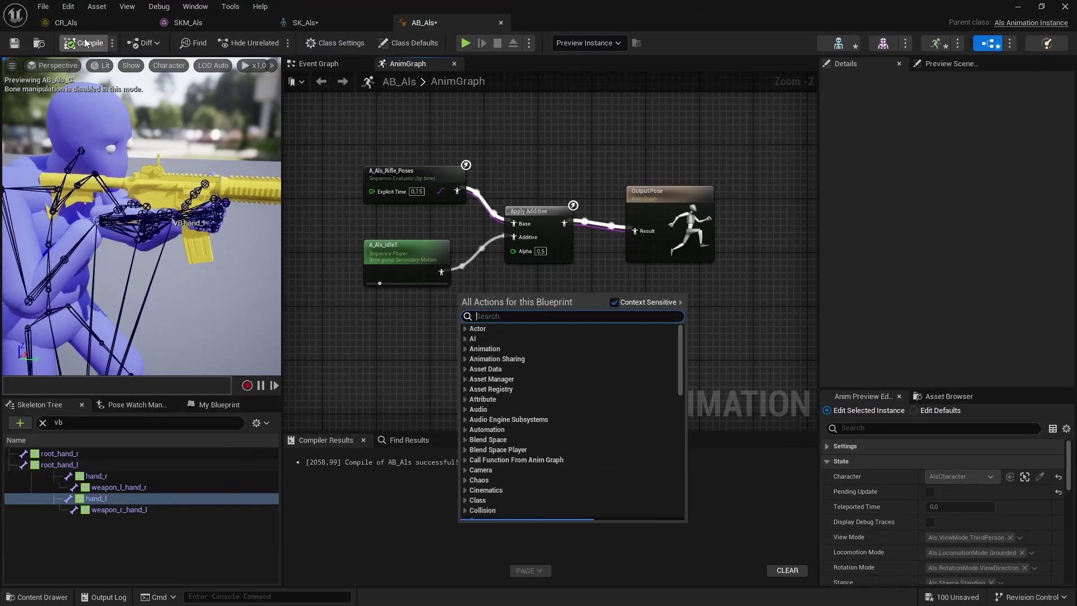
Step: Pan the AB_Als AnimGraph left and drag the Output Pose node further right
key(Escape)
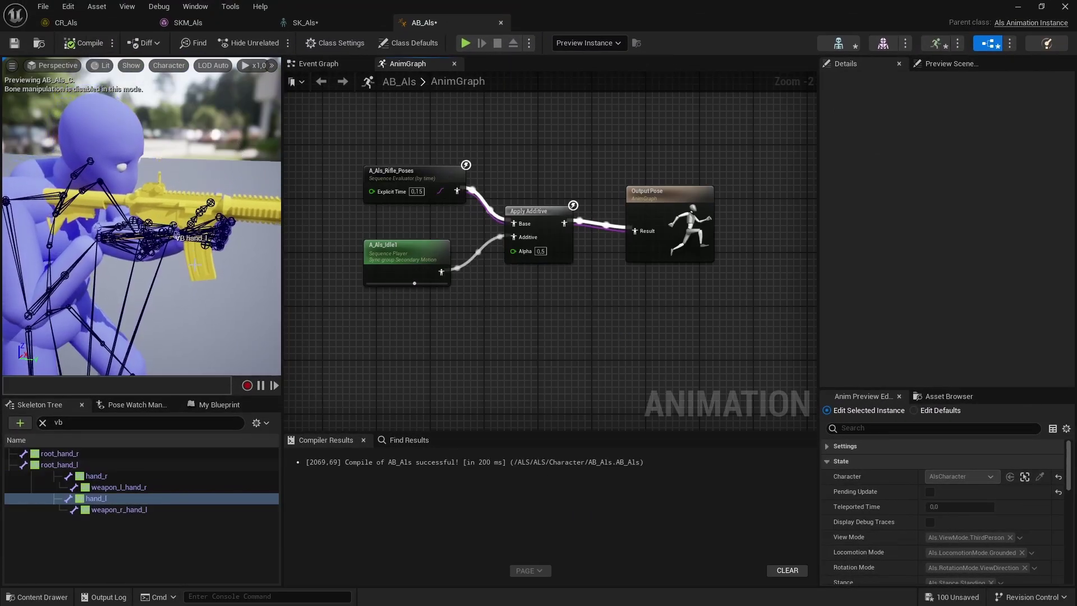
right_drag(616, 281, 493, 254)
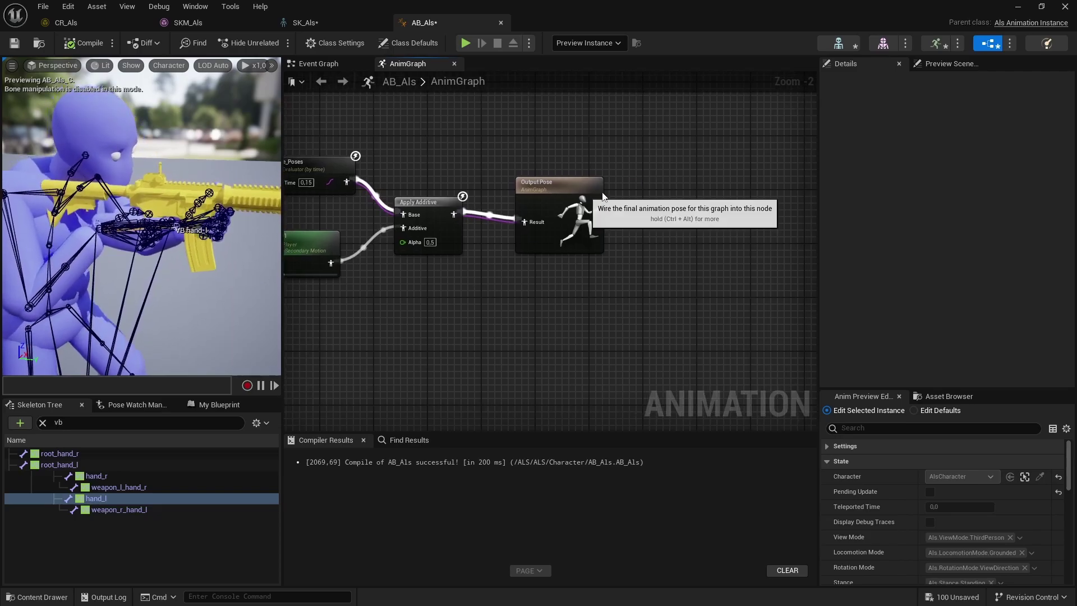
drag(594, 202, 735, 194)
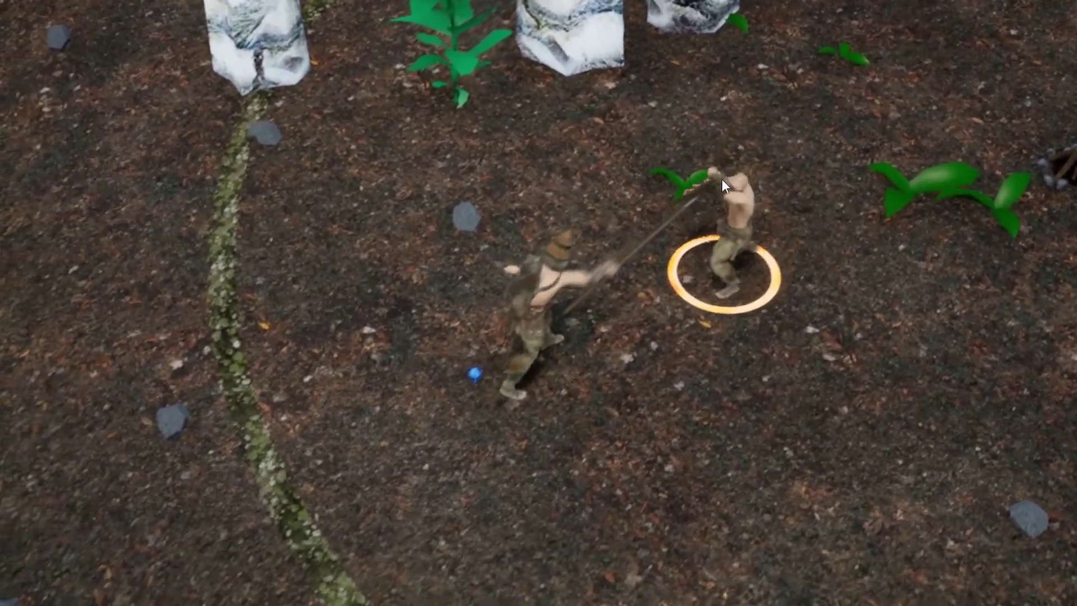
Step: Move the player down-screen with S, away from the ringed enemy
key(s)
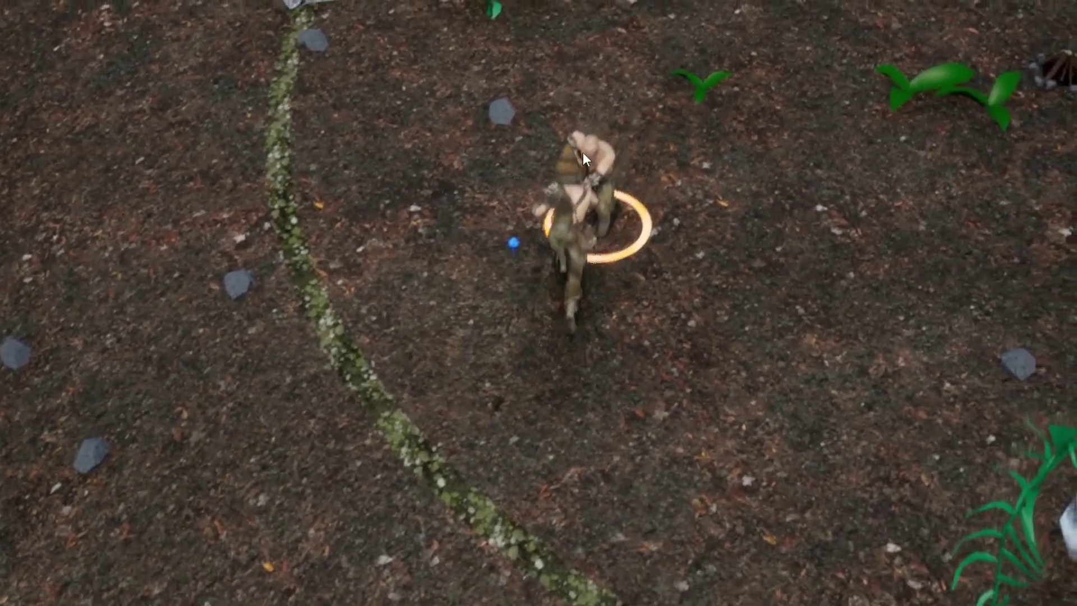